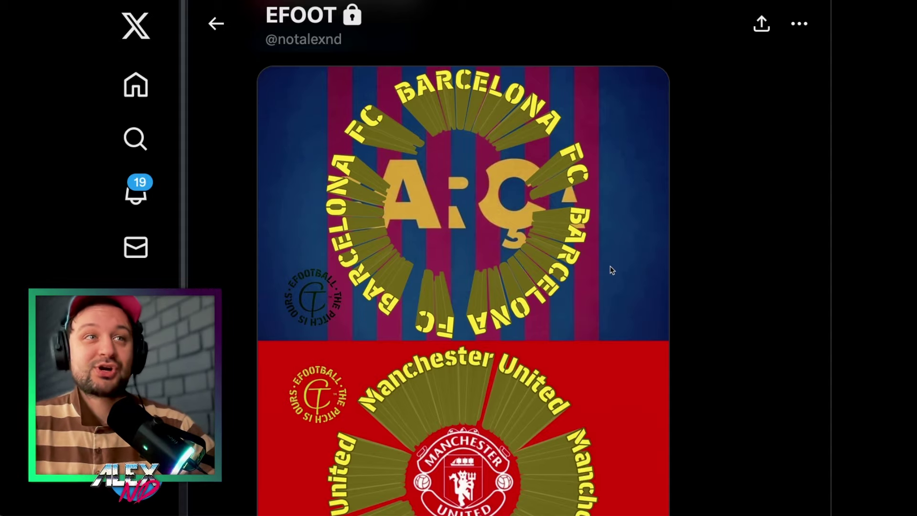
Step: Look through the post about the new FC Barcelona and Manchester United club packs, including both images
{"action": "scroll", "coordinate": [516, 328], "scroll_direction": "up", "scroll_amount": 5}
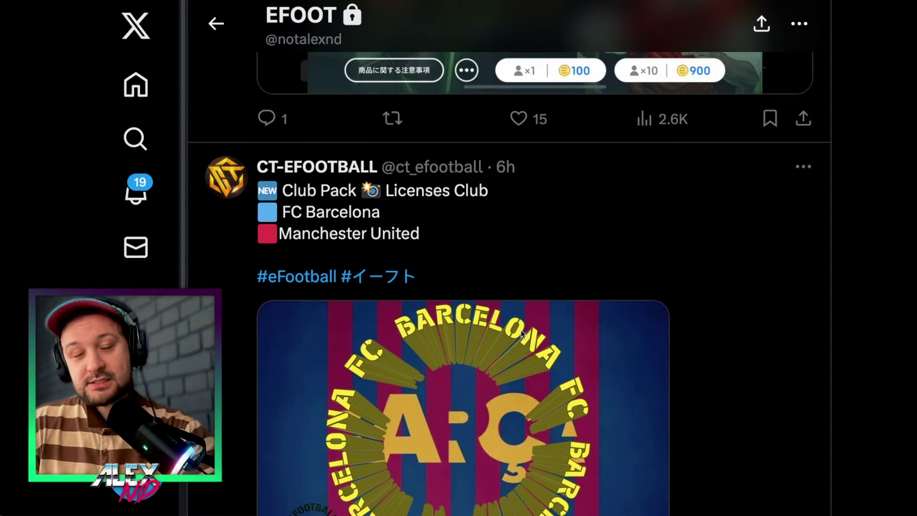
{"action": "scroll", "coordinate": [522, 334], "scroll_direction": "down", "scroll_amount": 7}
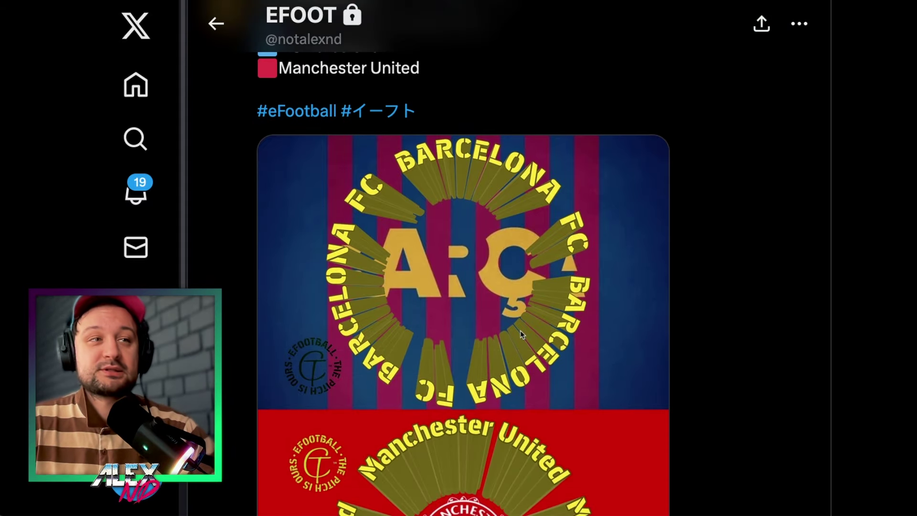
{"action": "scroll", "coordinate": [521, 333], "scroll_direction": "down", "scroll_amount": 1}
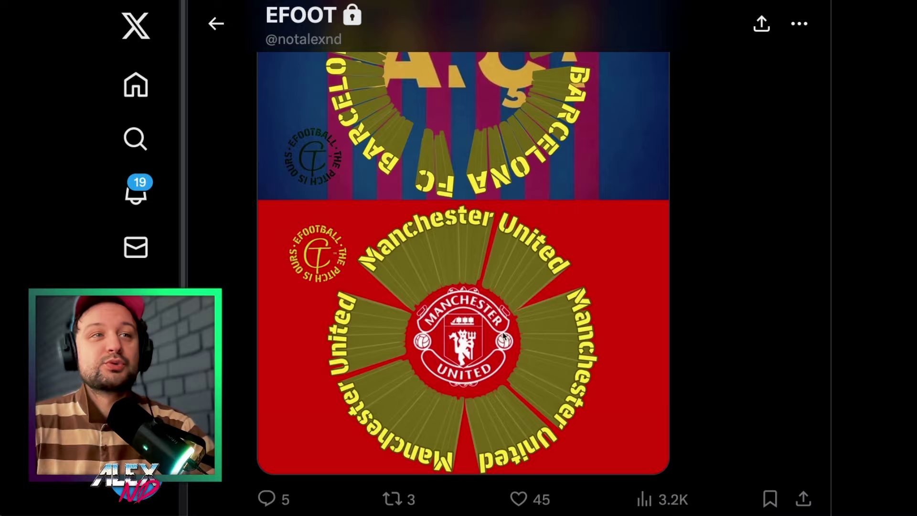
{"action": "scroll", "coordinate": [520, 330], "scroll_direction": "up", "scroll_amount": 6}
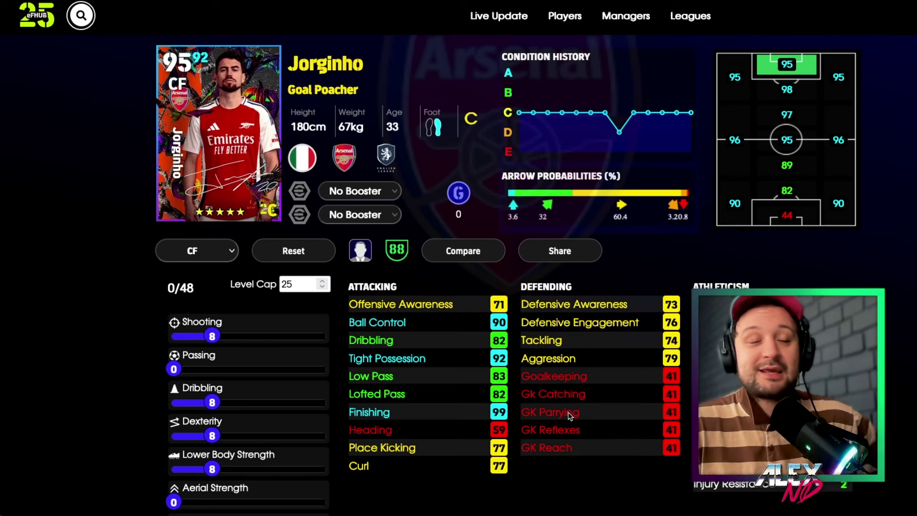
Step: Switch to eFHUB and examine Jorginho's CF card, including his attributes, skills and build
{"action": "scroll", "coordinate": [569, 415], "scroll_direction": "down", "scroll_amount": 1}
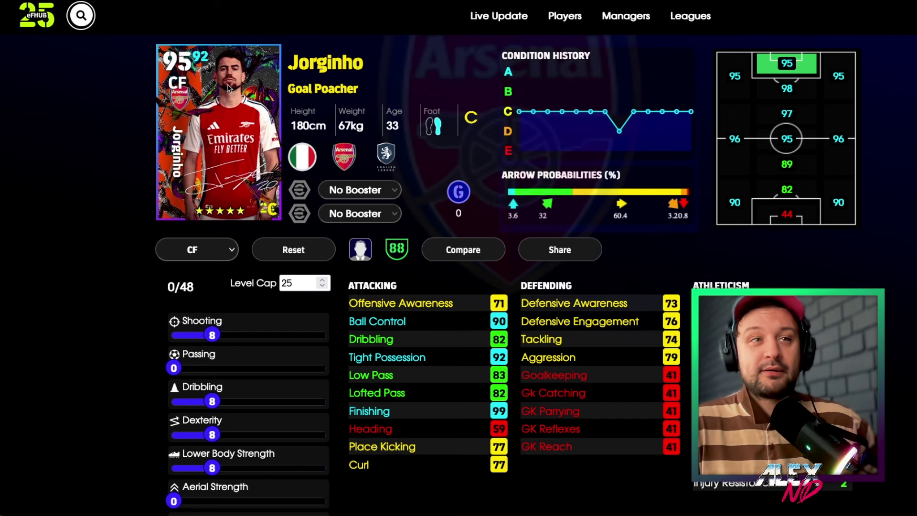
{"action": "scroll", "coordinate": [430, 315], "scroll_direction": "down", "scroll_amount": 5}
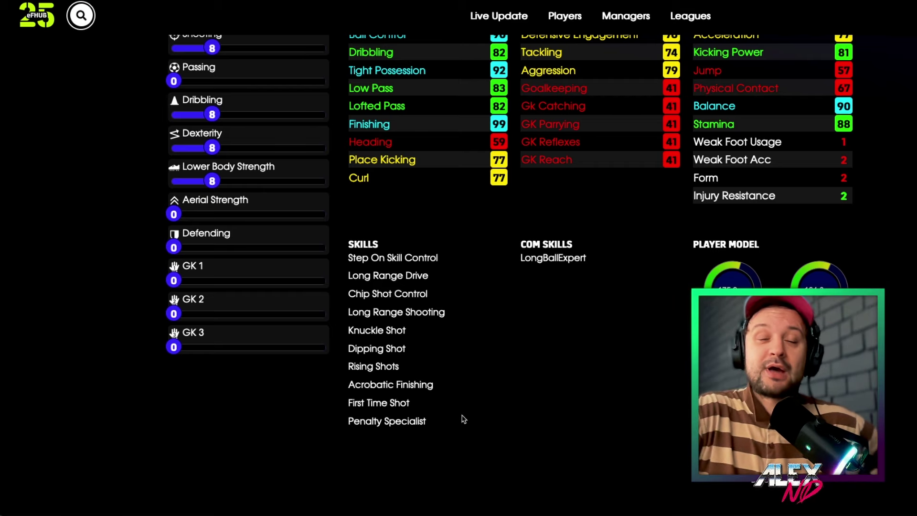
{"action": "scroll", "coordinate": [469, 418], "scroll_direction": "up", "scroll_amount": 3}
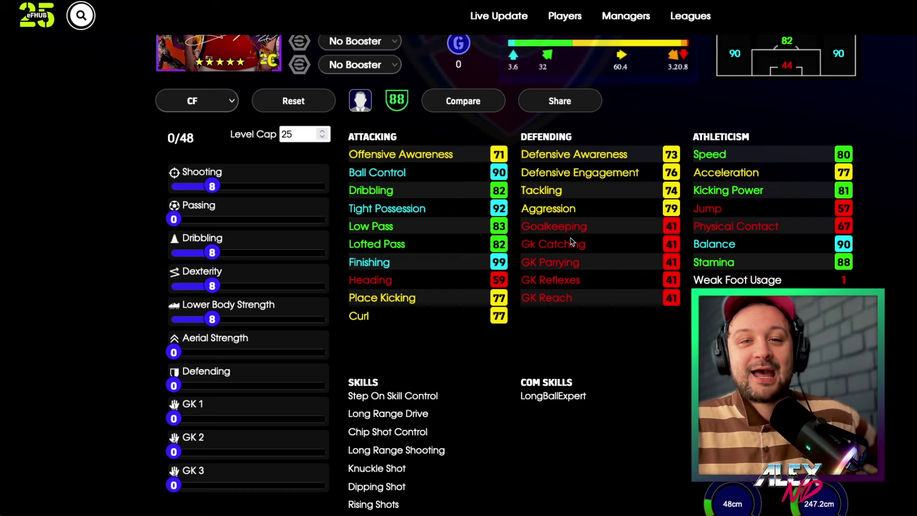
{"action": "scroll", "coordinate": [571, 243], "scroll_direction": "up", "scroll_amount": 3}
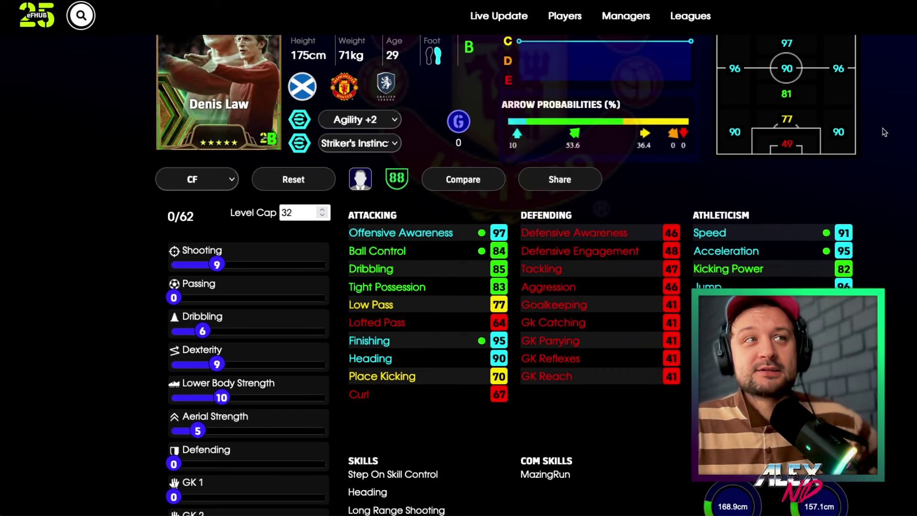
Step: Examine Denis Law's CF card, covering his attributes, weak foot ratings, skills and boosters
{"action": "scroll", "coordinate": [906, 161], "scroll_direction": "up", "scroll_amount": 1}
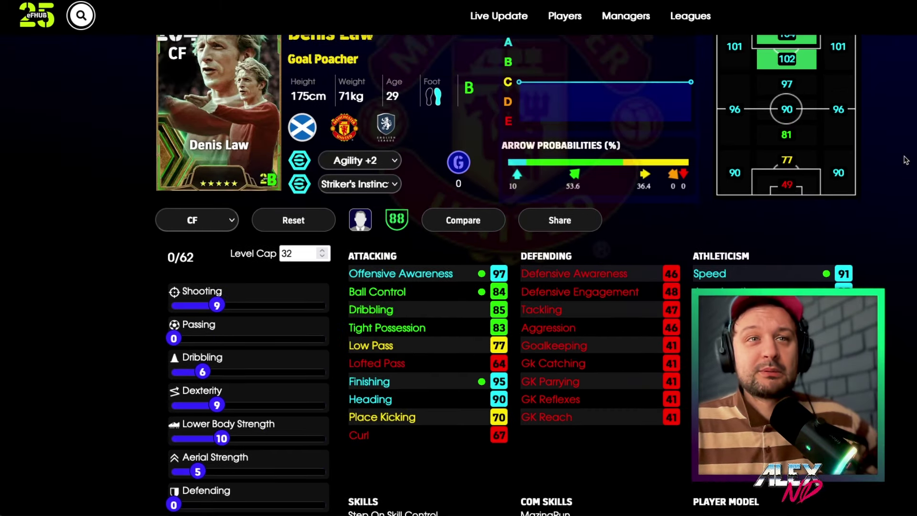
{"action": "scroll", "coordinate": [906, 161], "scroll_direction": "up", "scroll_amount": 1}
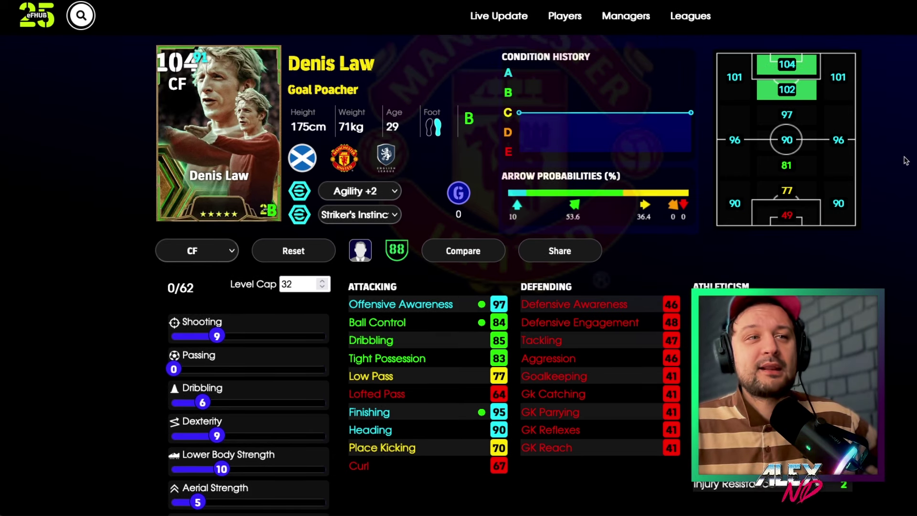
{"action": "scroll", "coordinate": [906, 161], "scroll_direction": "down", "scroll_amount": 5}
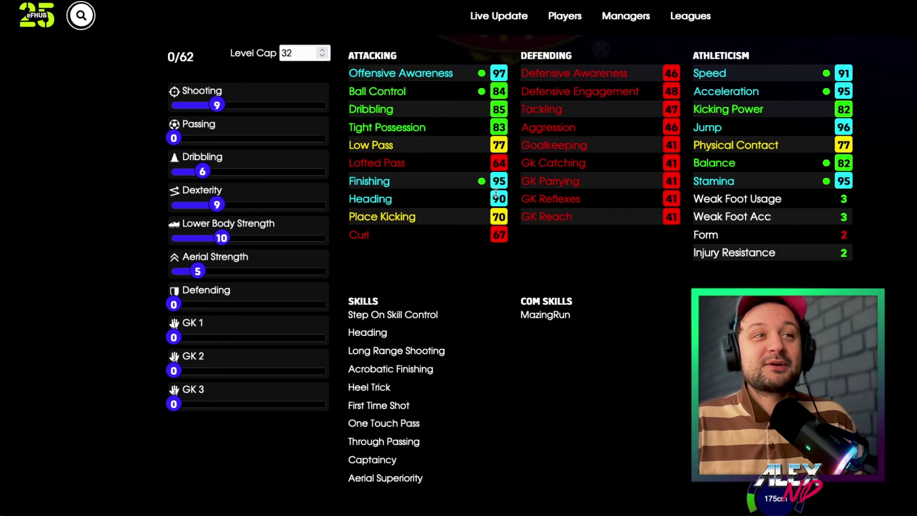
{"action": "scroll", "coordinate": [569, 244], "scroll_direction": "up", "scroll_amount": 5}
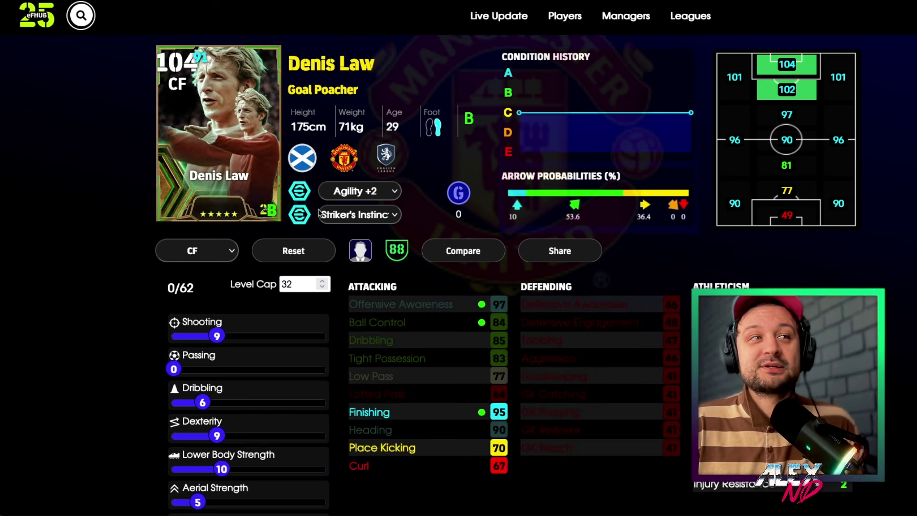
Step: Toggle Denis Law's Striker's Instinct booster off and on to compare his stats, ending with it enabled
{"action": "left_click", "coordinate": [299, 216]}
{"action": "left_click", "coordinate": [300, 217]}
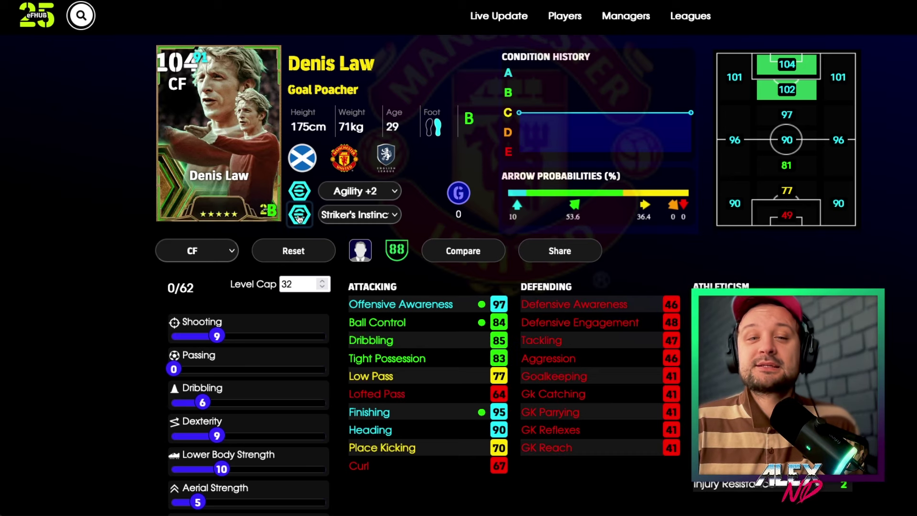
{"action": "left_click", "coordinate": [299, 218]}
{"action": "scroll", "coordinate": [300, 217], "scroll_direction": "down", "scroll_amount": 3}
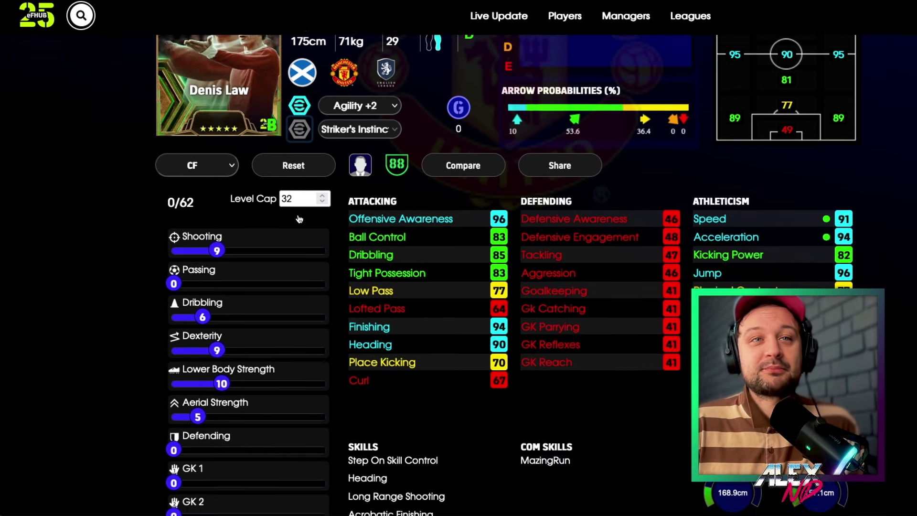
{"action": "left_click", "coordinate": [299, 72]}
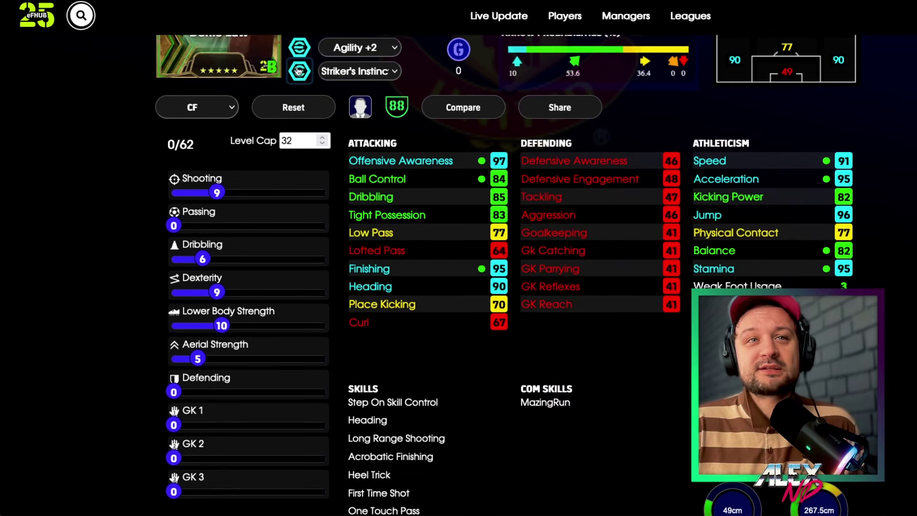
{"action": "left_click", "coordinate": [299, 72]}
{"action": "left_click", "coordinate": [300, 72]}
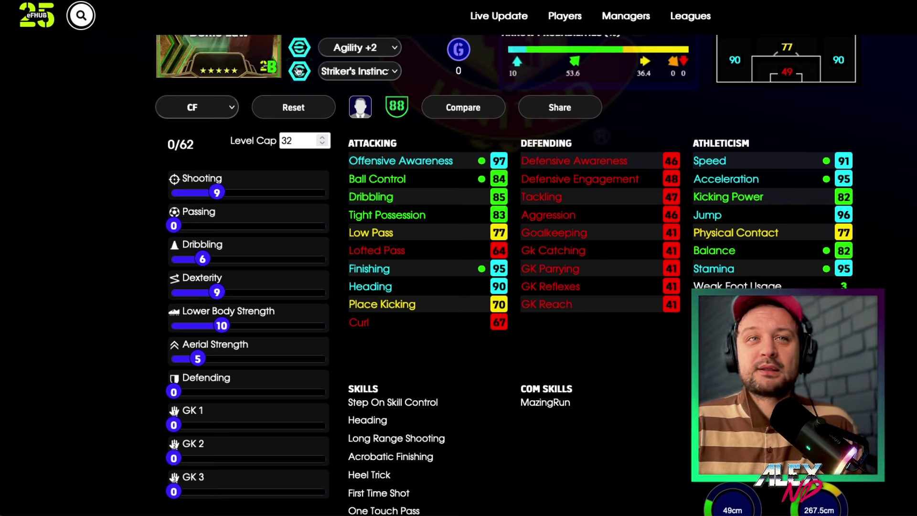
{"action": "left_click", "coordinate": [299, 71]}
{"action": "left_click", "coordinate": [300, 72]}
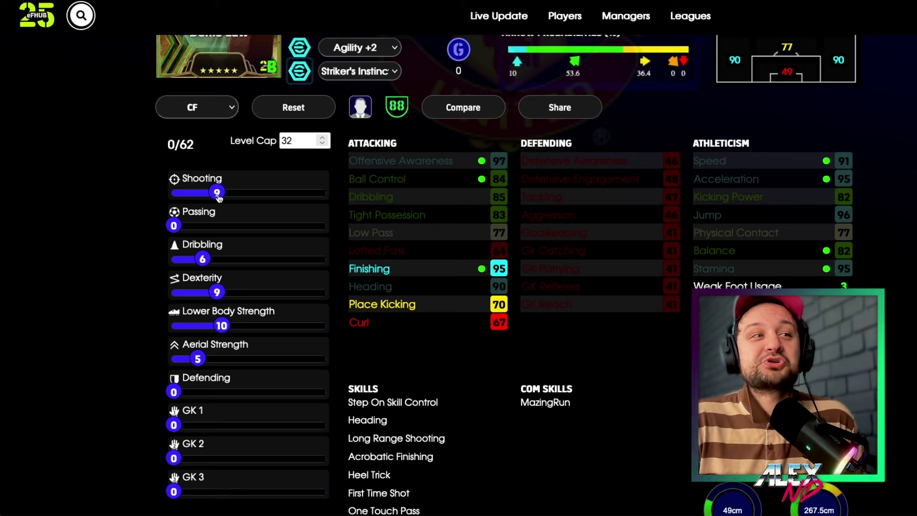
Step: Try a finishing-focused build for Denis Law with Shooting at 13 and Lower Body Strength at 4
{"action": "left_click_drag", "start_coordinate": [228, 329], "coordinate": [117, 318]}
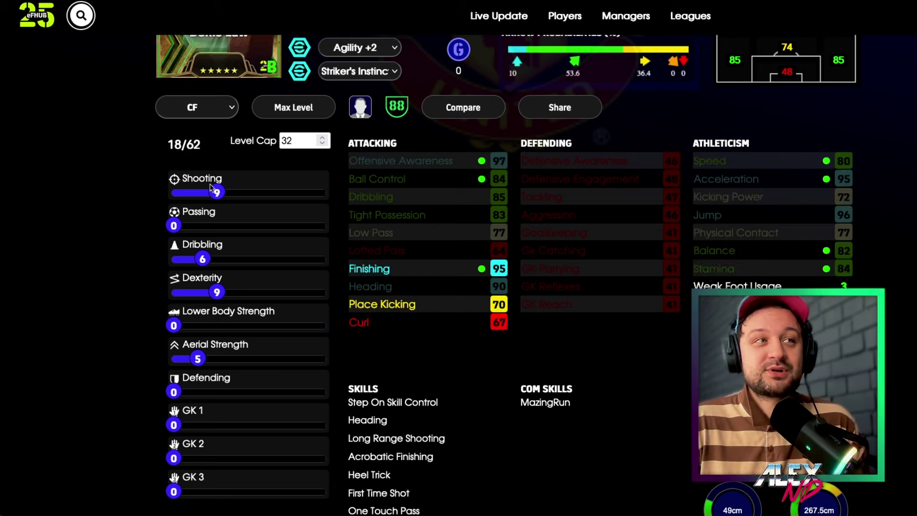
{"action": "left_click_drag", "start_coordinate": [217, 192], "coordinate": [258, 187]}
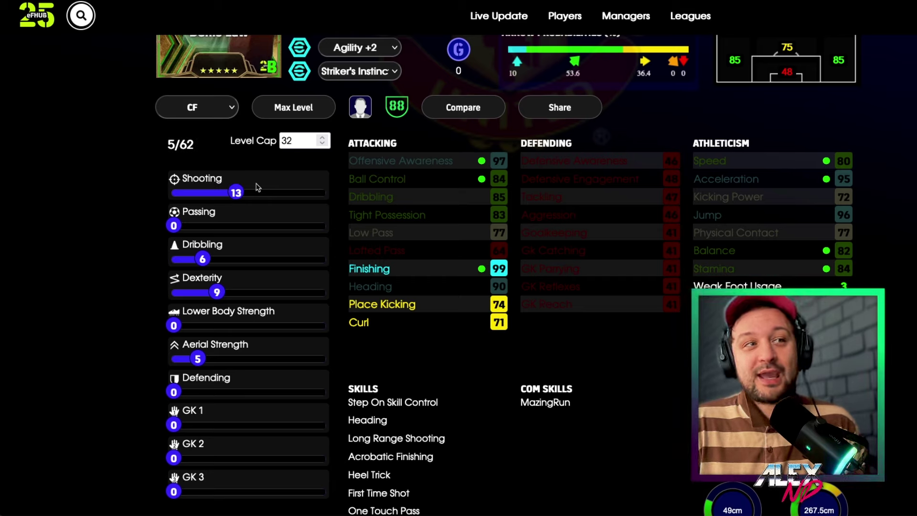
{"action": "left_click", "coordinate": [193, 326]}
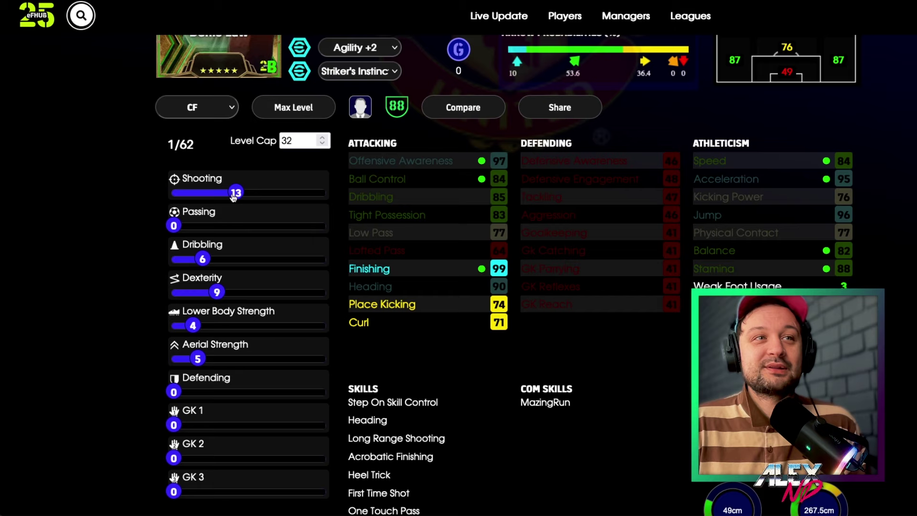
Step: Set Denis Law's Shooting back to 9 and Lower Body Strength to 10
{"action": "left_click_drag", "start_coordinate": [234, 196], "coordinate": [212, 198]}
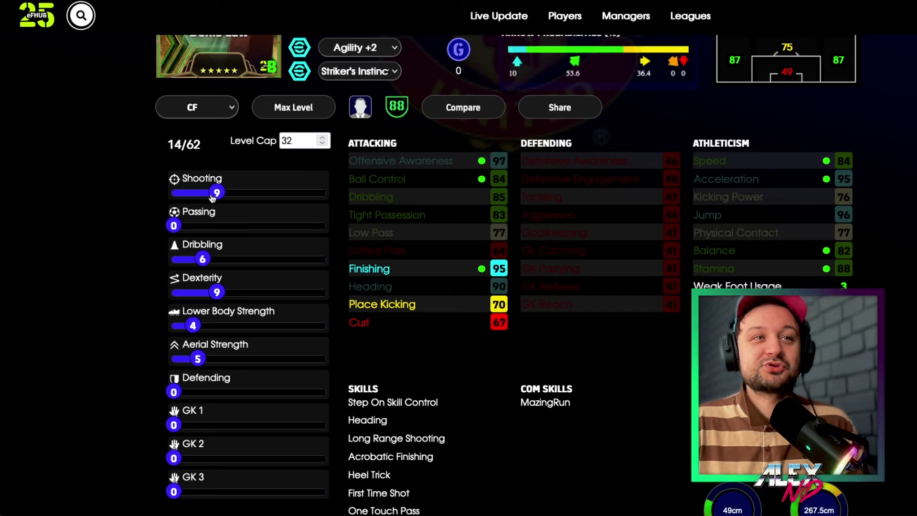
{"action": "left_click_drag", "start_coordinate": [195, 327], "coordinate": [223, 328]}
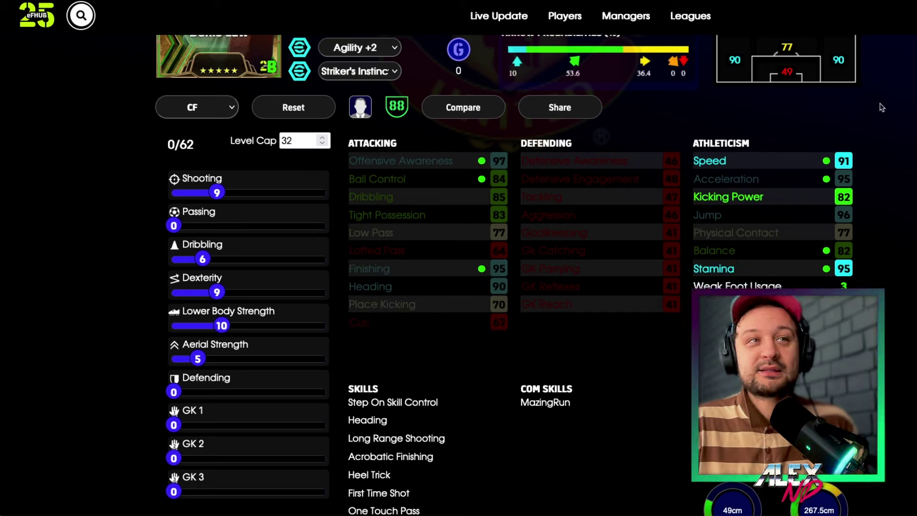
{"action": "scroll", "coordinate": [886, 107], "scroll_direction": "up", "scroll_amount": 3}
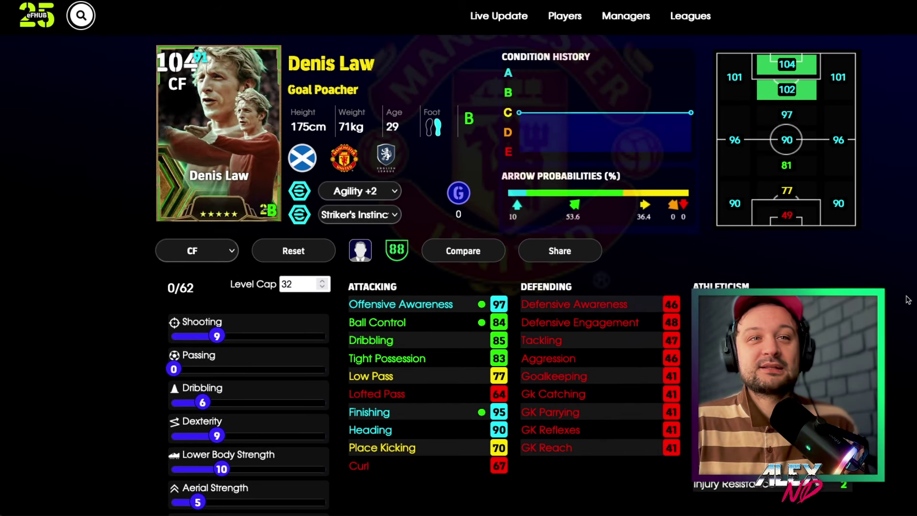
{"action": "scroll", "coordinate": [907, 299], "scroll_direction": "down", "scroll_amount": 3}
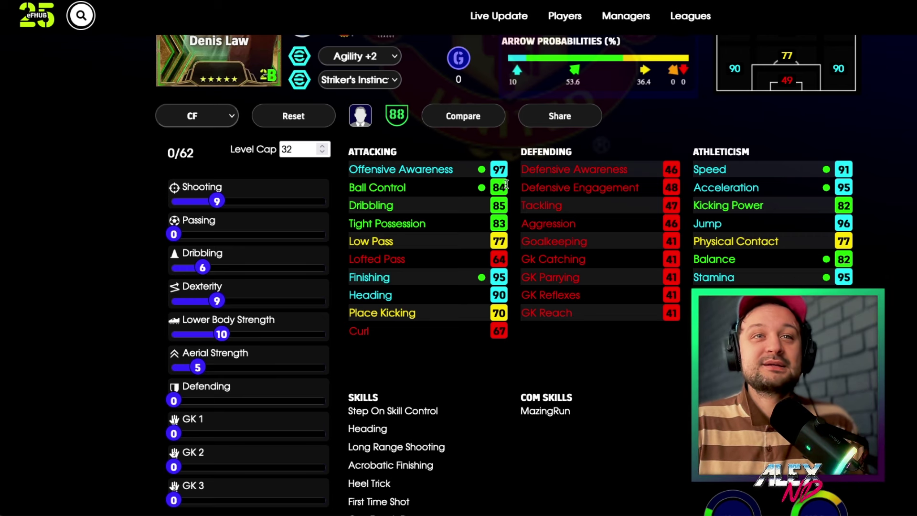
Step: Examine Dimitar Berbatov's CF card, including his position ratings, boosters, attributes and build
{"action": "scroll", "coordinate": [878, 196], "scroll_direction": "up", "scroll_amount": 3}
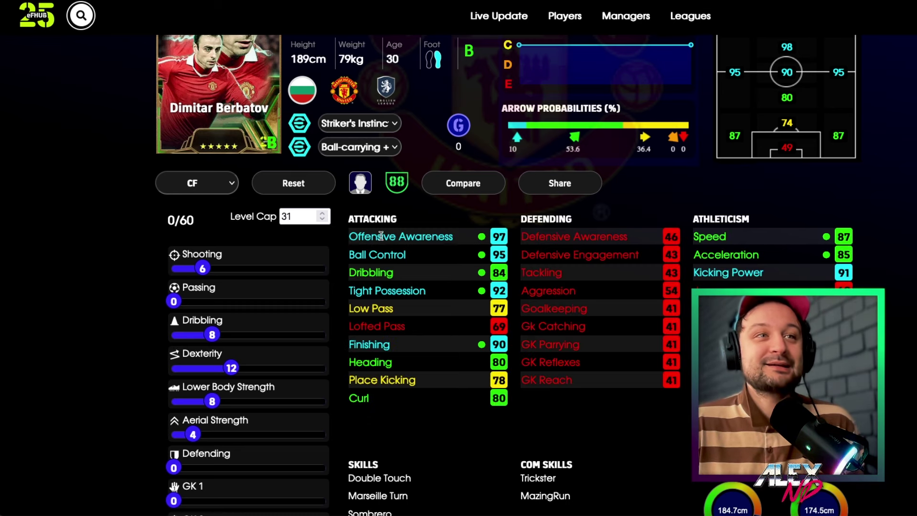
{"action": "scroll", "coordinate": [397, 241], "scroll_direction": "up", "scroll_amount": 2}
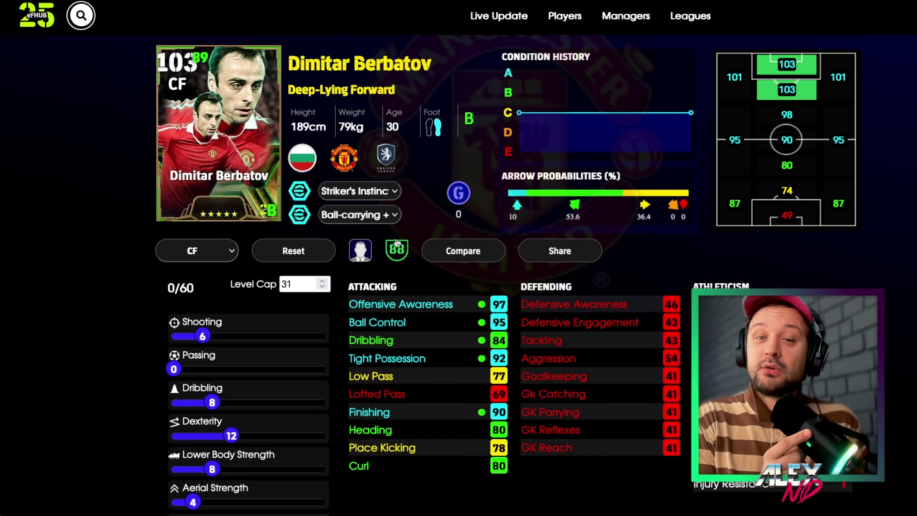
{"action": "scroll", "coordinate": [396, 245], "scroll_direction": "down", "scroll_amount": 2}
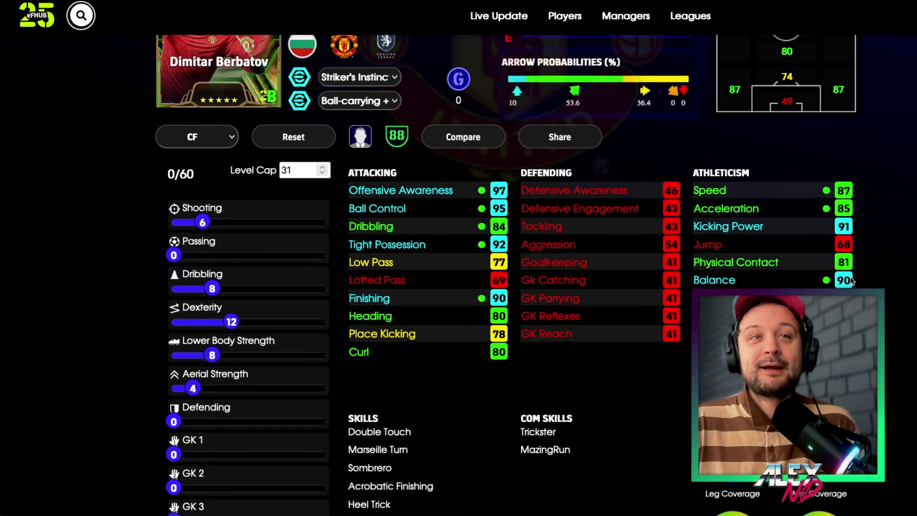
{"action": "scroll", "coordinate": [842, 281], "scroll_direction": "up", "scroll_amount": 2}
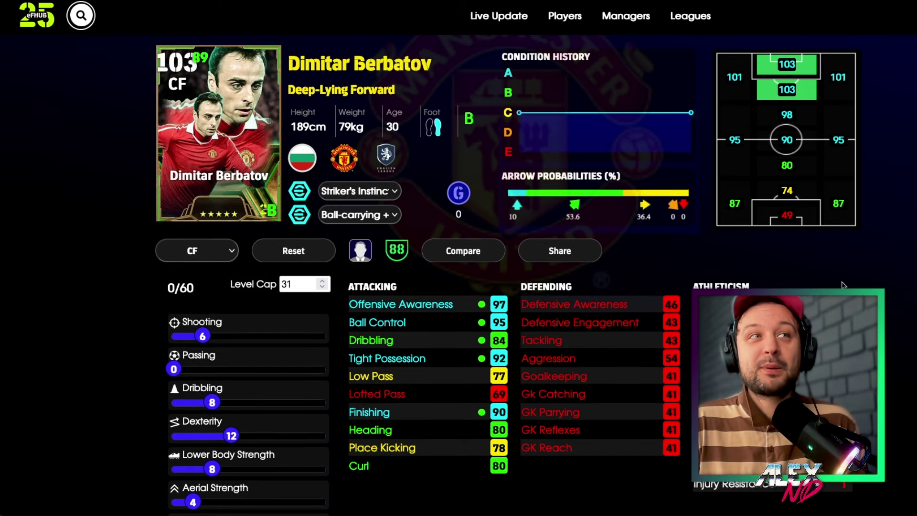
{"action": "scroll", "coordinate": [898, 370], "scroll_direction": "down", "scroll_amount": 4}
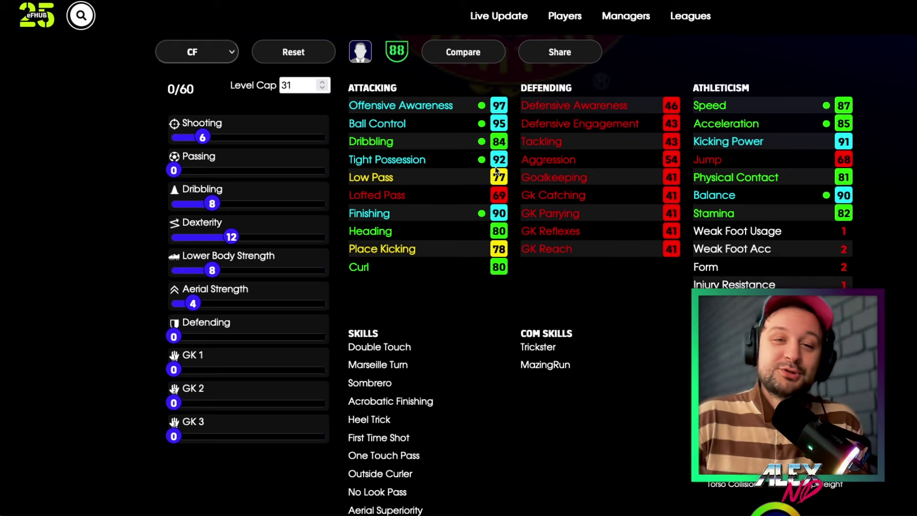
Step: Highlight Marseille Turn and Double Touch in Dimitar Berbatov's skills list
{"action": "left_click_drag", "start_coordinate": [351, 365], "coordinate": [408, 366]}
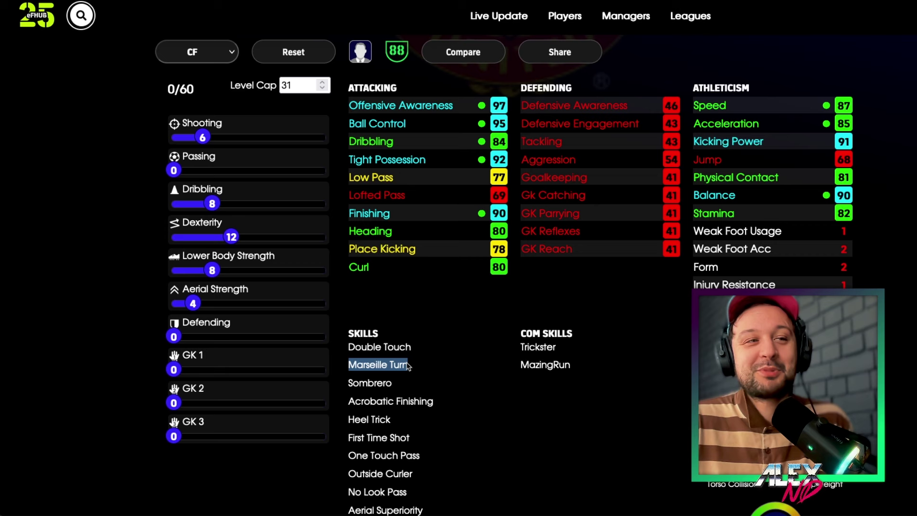
{"action": "scroll", "coordinate": [408, 366], "scroll_direction": "down", "scroll_amount": 1}
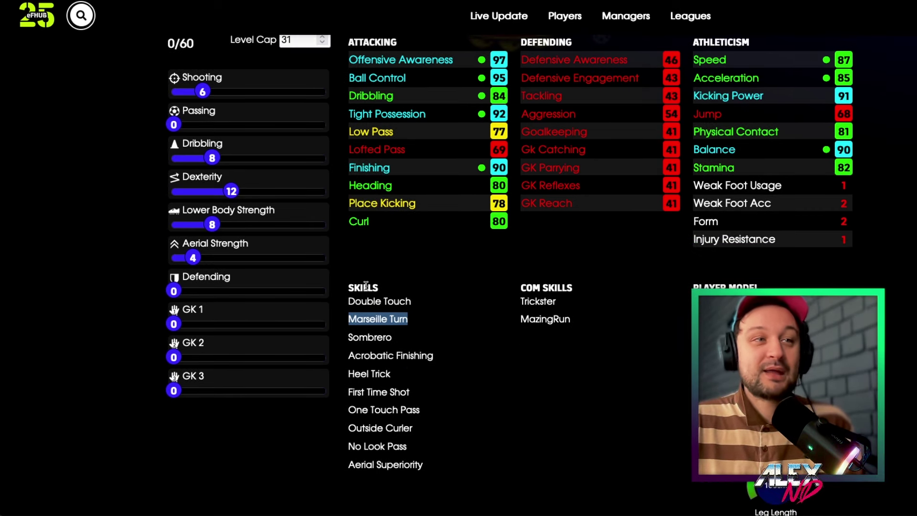
{"action": "left_click_drag", "start_coordinate": [372, 301], "coordinate": [424, 301]}
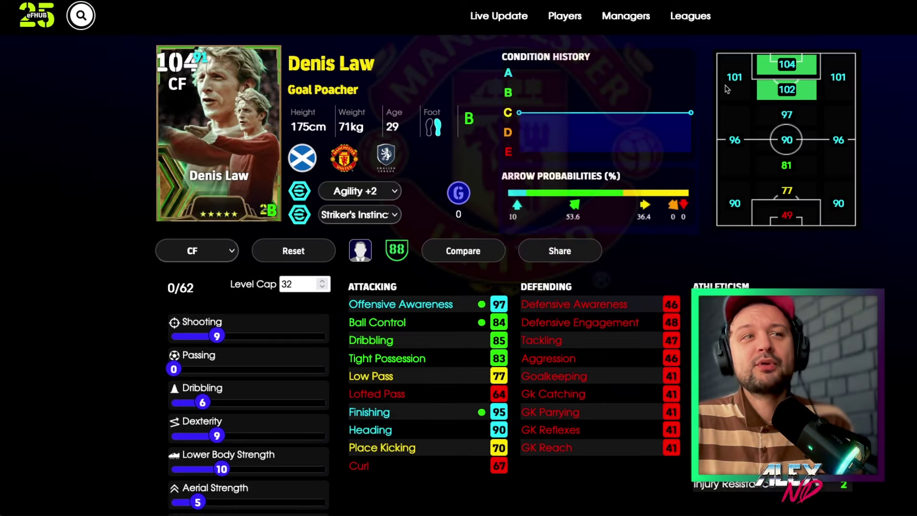
Step: Compare Denis Law's skills and attributes with those of Dimitar Berbatov
{"action": "scroll", "coordinate": [614, 287], "scroll_direction": "down", "scroll_amount": 4}
{"action": "scroll", "coordinate": [614, 288], "scroll_direction": "down", "scroll_amount": 3}
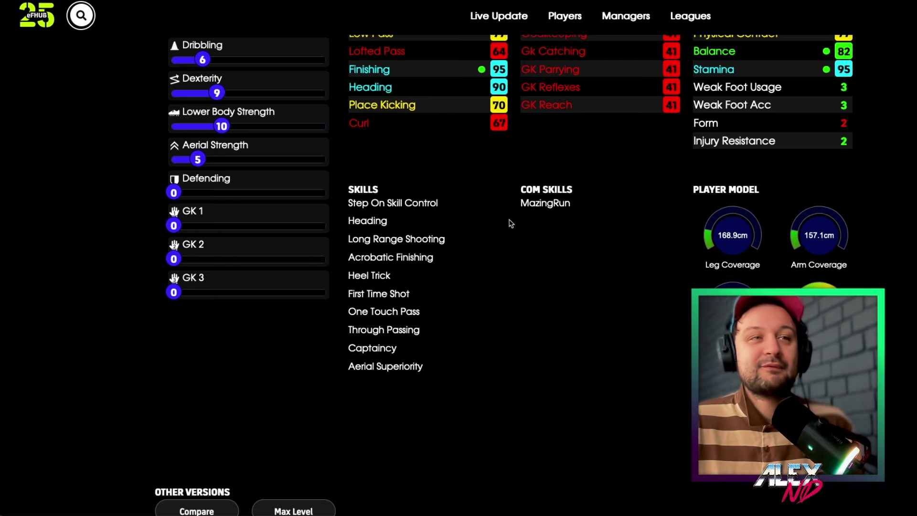
{"action": "scroll", "coordinate": [510, 223], "scroll_direction": "up", "scroll_amount": 3}
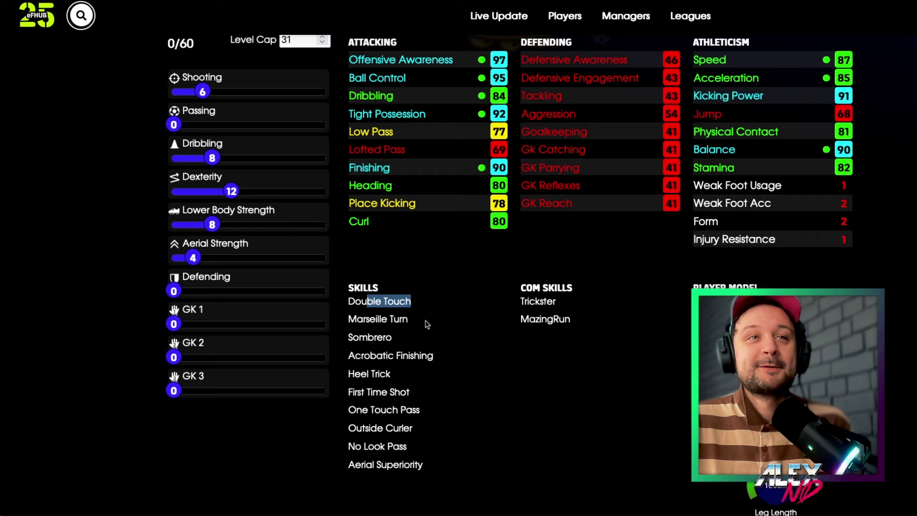
{"action": "scroll", "coordinate": [449, 325], "scroll_direction": "up", "scroll_amount": 2}
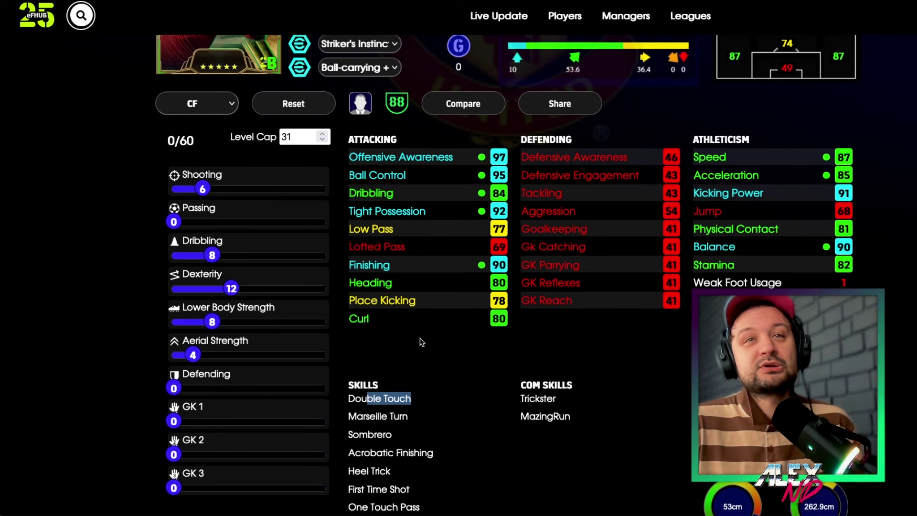
Step: Highlight One Touch Pass, Heel Trick and Outside Curler in Dimitar Berbatov's skills list
{"action": "scroll", "coordinate": [393, 357], "scroll_direction": "up", "scroll_amount": 2}
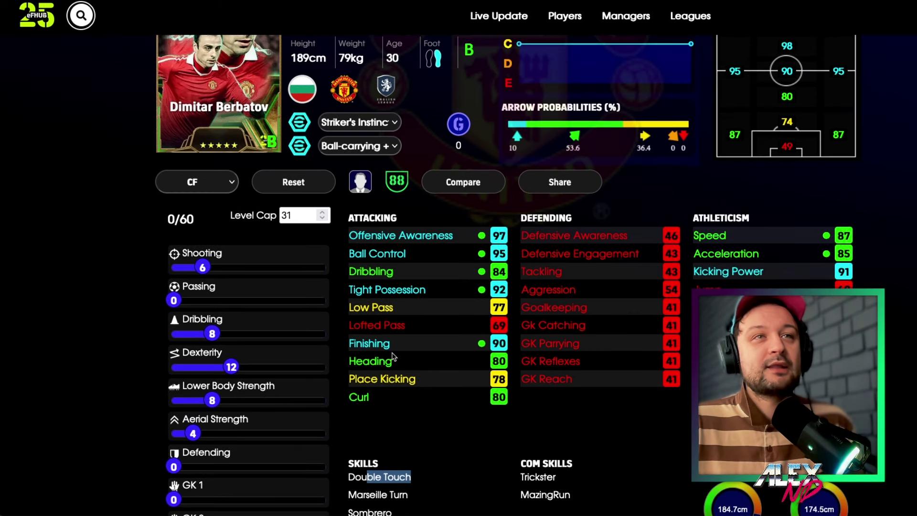
{"action": "scroll", "coordinate": [392, 356], "scroll_direction": "down", "scroll_amount": 4}
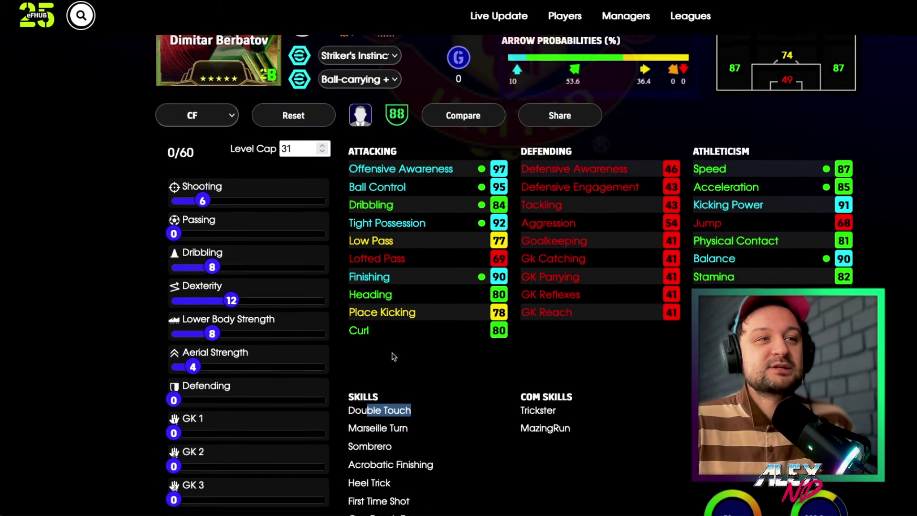
{"action": "scroll", "coordinate": [392, 352], "scroll_direction": "down", "scroll_amount": 1}
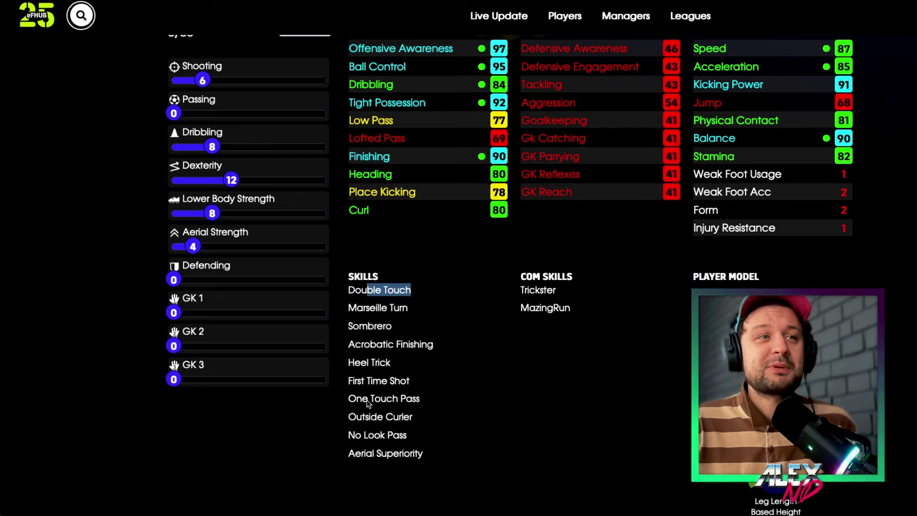
{"action": "mouse_move", "coordinate": [356, 400]}
{"action": "left_mouse_down"}
{"action": "mouse_move", "coordinate": [420, 400]}
{"action": "mouse_move", "coordinate": [349, 400]}
{"action": "left_mouse_up"}
{"action": "left_click", "coordinate": [423, 400]}
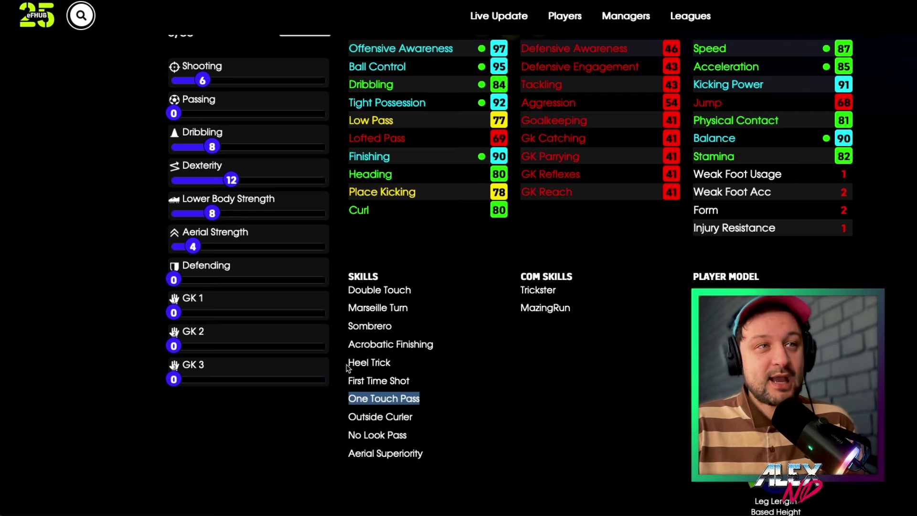
{"action": "left_click_drag", "start_coordinate": [349, 362], "coordinate": [380, 363]}
{"action": "left_click_drag", "start_coordinate": [338, 421], "coordinate": [426, 424]}
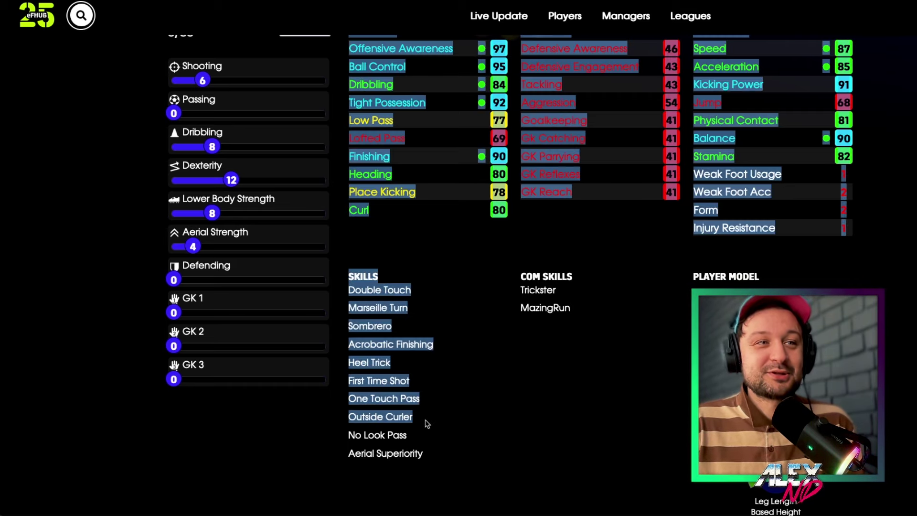
{"action": "left_click", "coordinate": [434, 413]}
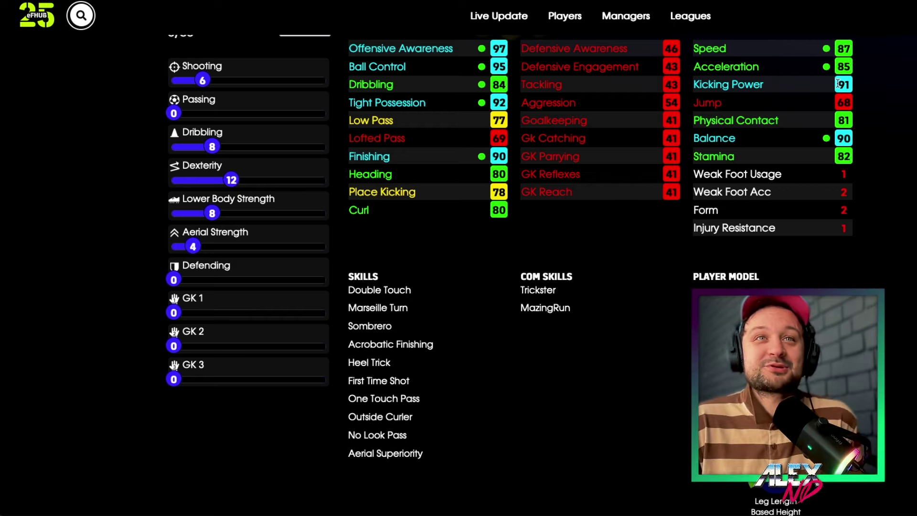
Step: Try Dimitar Berbatov's Dribbling at 6 and restore it to 8
{"action": "scroll", "coordinate": [558, 251], "scroll_direction": "up", "scroll_amount": 4}
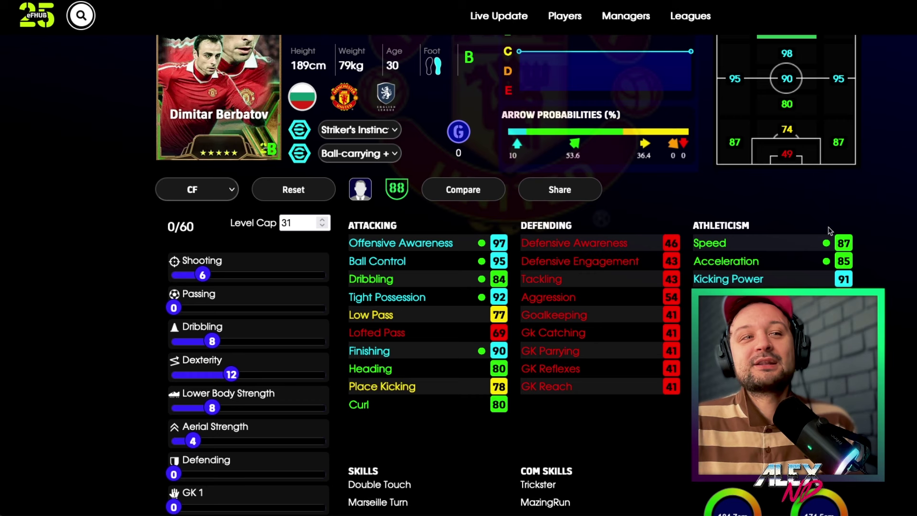
{"action": "scroll", "coordinate": [829, 237], "scroll_direction": "down", "scroll_amount": 4}
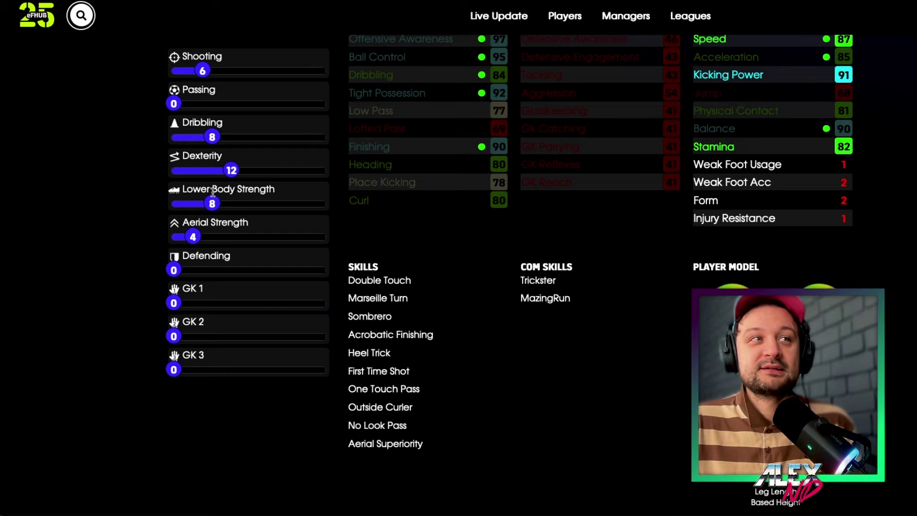
{"action": "scroll", "coordinate": [210, 206], "scroll_direction": "up", "scroll_amount": 1}
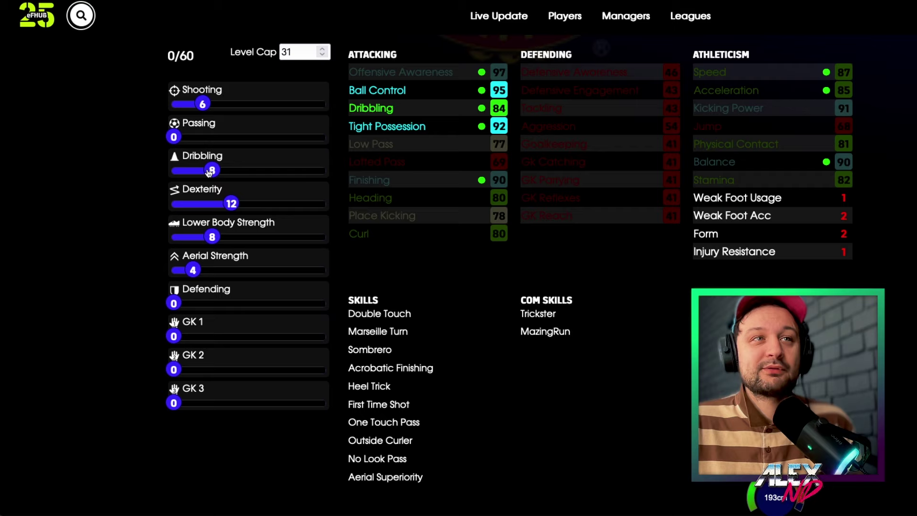
{"action": "left_click_drag", "start_coordinate": [209, 173], "coordinate": [203, 172]}
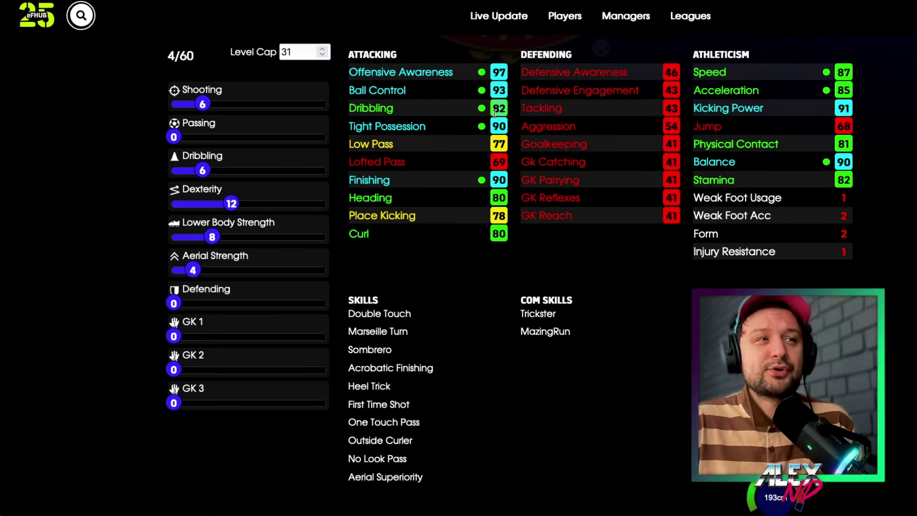
{"action": "left_click_drag", "start_coordinate": [203, 170], "coordinate": [212, 170]}
Step: Set Dimitar Berbatov's Aerial Strength to 0, Dribbling to 7 and Lower Body Strength to 10
{"action": "left_click_drag", "start_coordinate": [194, 272], "coordinate": [149, 237]}
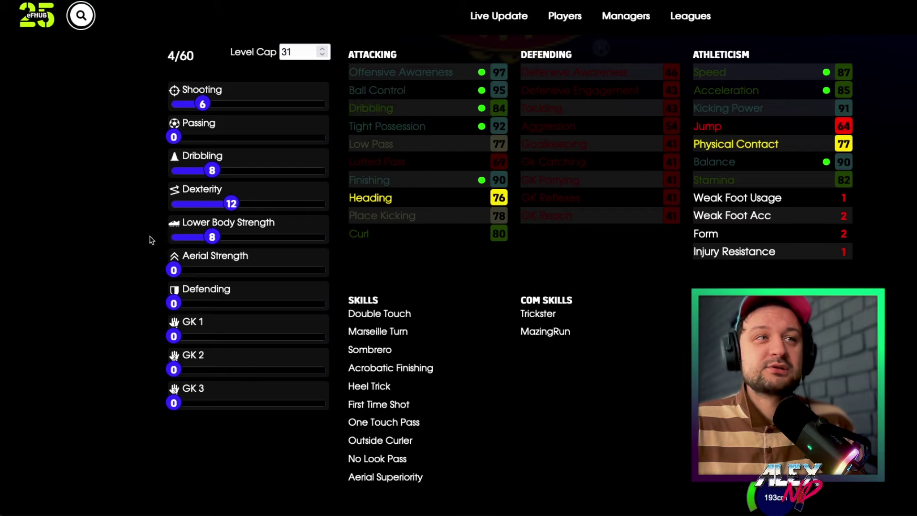
{"action": "left_click_drag", "start_coordinate": [212, 237], "coordinate": [218, 237]}
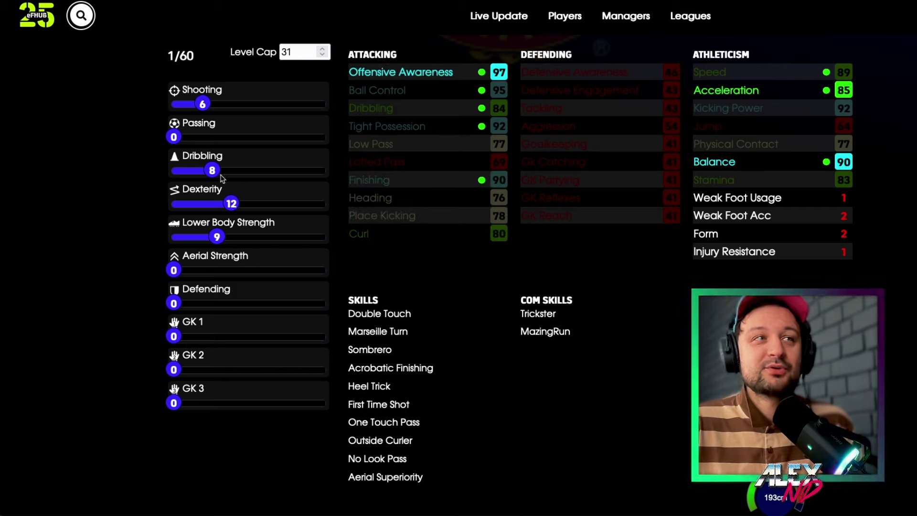
{"action": "left_click_drag", "start_coordinate": [212, 171], "coordinate": [209, 171]}
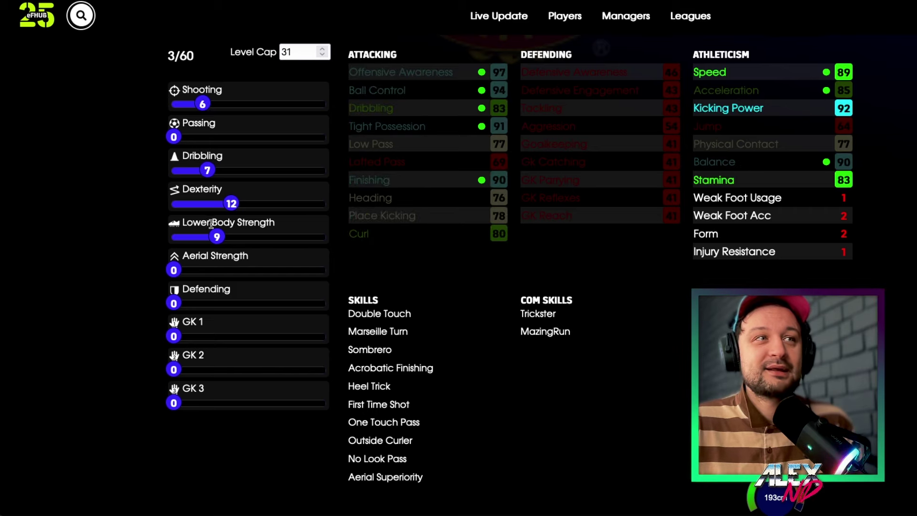
{"action": "left_click", "coordinate": [221, 236]}
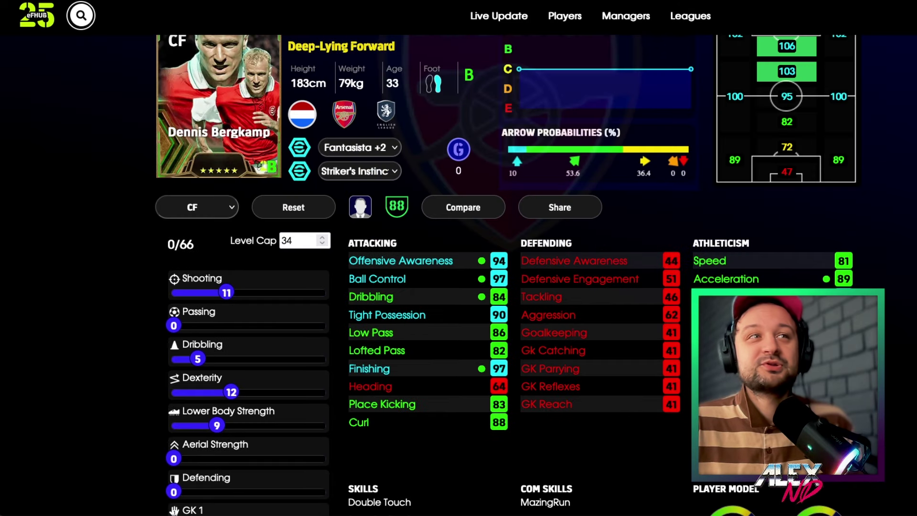
Step: Examine Dennis Bergkamp's CF card, including his position ratings, attributes, skills and build
{"action": "scroll", "coordinate": [894, 121], "scroll_direction": "up", "scroll_amount": 1}
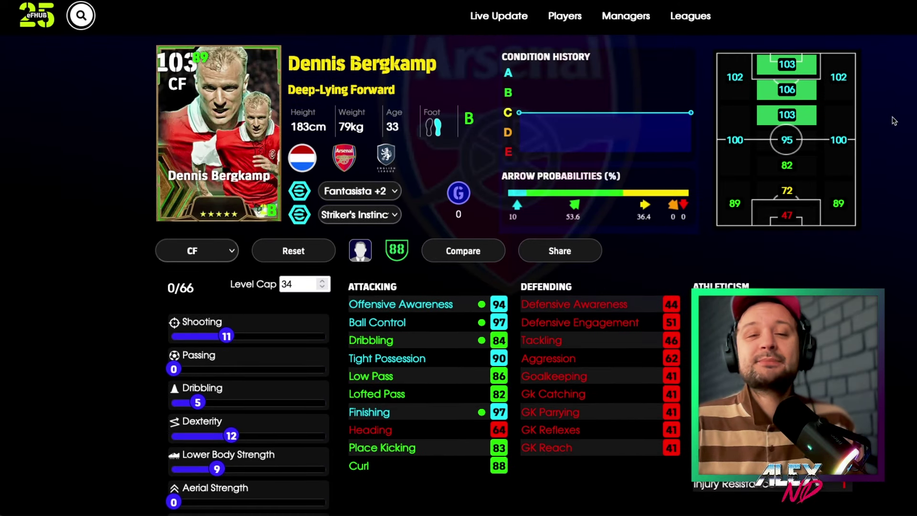
{"action": "scroll", "coordinate": [896, 124], "scroll_direction": "down", "scroll_amount": 4}
{"action": "scroll", "coordinate": [897, 127], "scroll_direction": "down", "scroll_amount": 3}
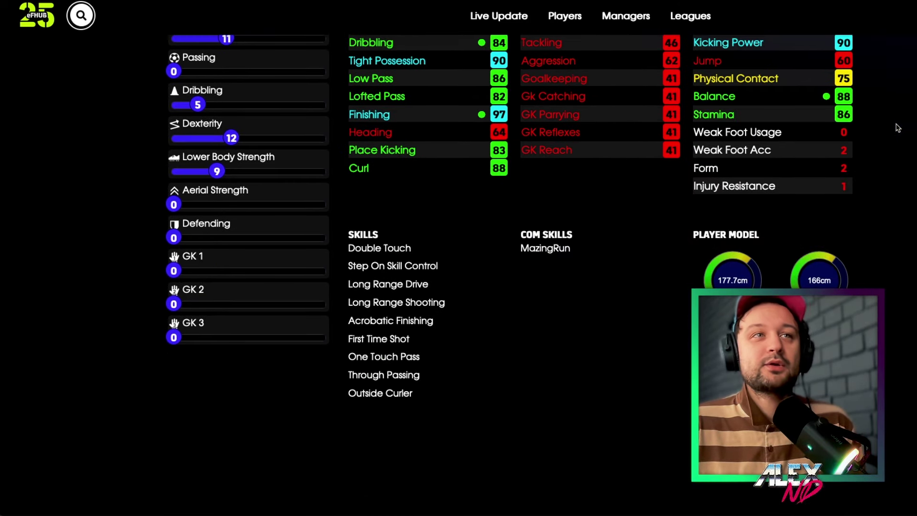
{"action": "scroll", "coordinate": [898, 129], "scroll_direction": "up", "scroll_amount": 1}
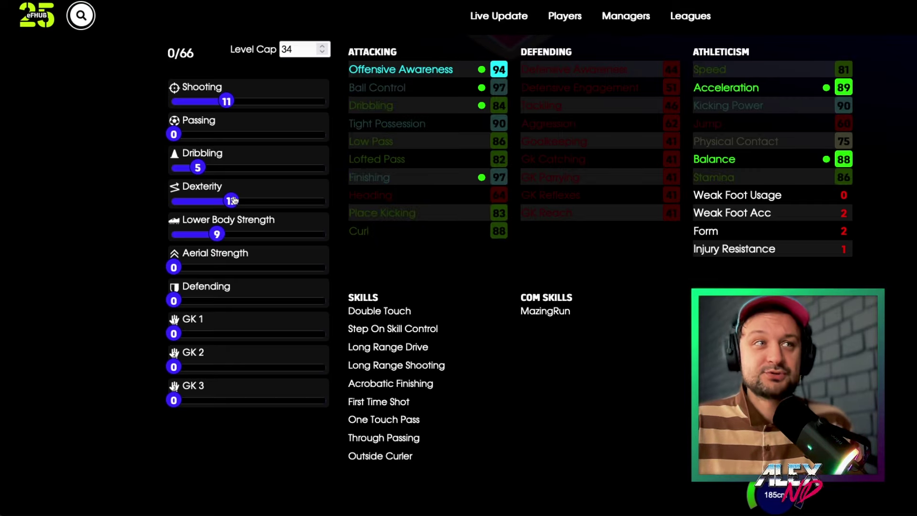
Step: Assign Xabi Alonso as the manager on Dennis Bergkamp's card
{"action": "scroll", "coordinate": [391, 174], "scroll_direction": "up", "scroll_amount": 3}
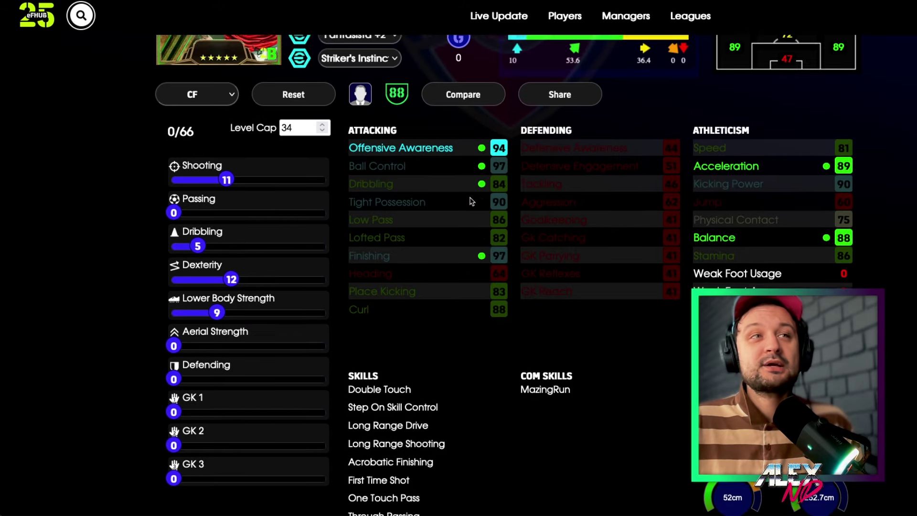
{"action": "left_click", "coordinate": [368, 166]}
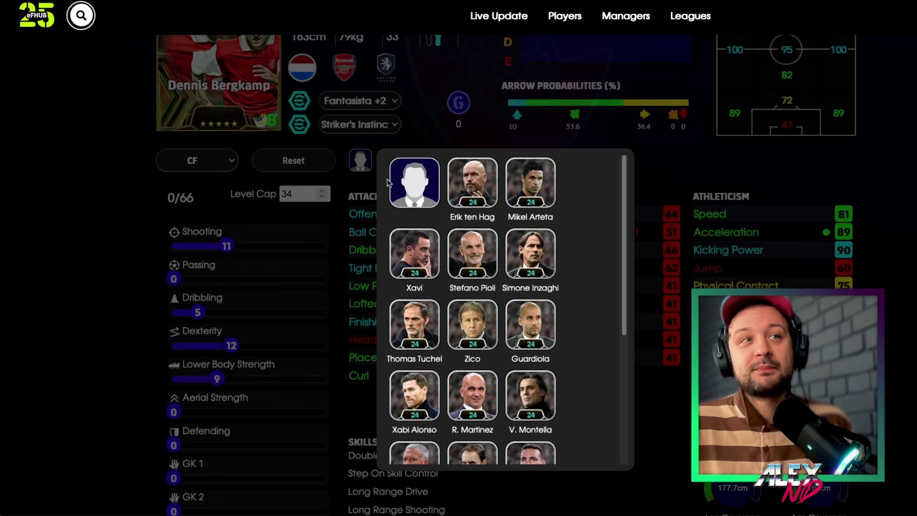
{"action": "scroll", "coordinate": [401, 279], "scroll_direction": "down", "scroll_amount": 3}
{"action": "left_click", "coordinate": [409, 240]}
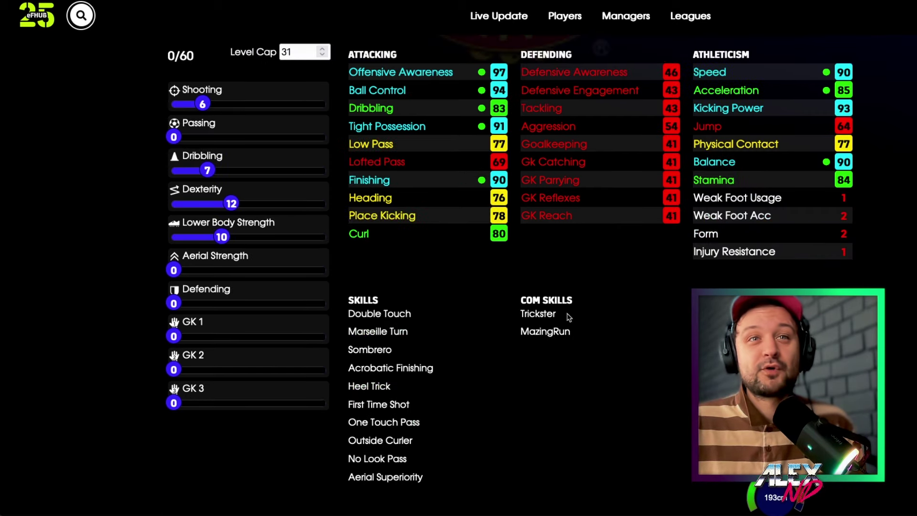
Step: Assign Xabi Alonso as the manager on both Dimitar Berbatov's and Denis Law's cards
{"action": "scroll", "coordinate": [320, 153], "scroll_direction": "up", "scroll_amount": 3}
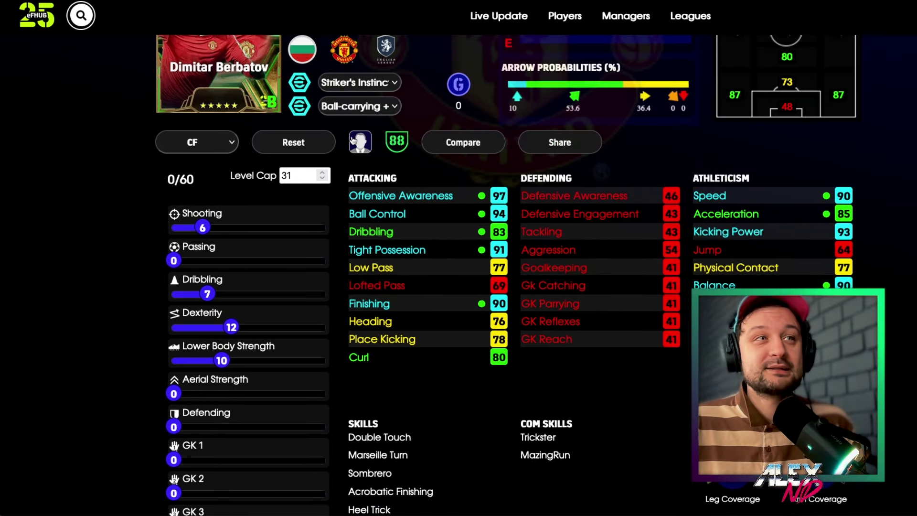
{"action": "left_click", "coordinate": [353, 140]}
{"action": "left_click", "coordinate": [413, 389]}
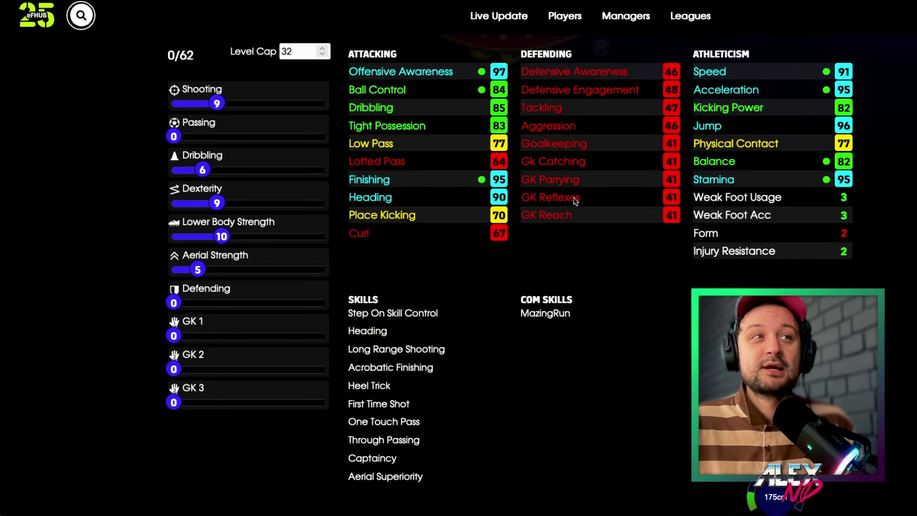
{"action": "scroll", "coordinate": [293, 204], "scroll_direction": "up", "scroll_amount": 3}
{"action": "left_click", "coordinate": [358, 152]}
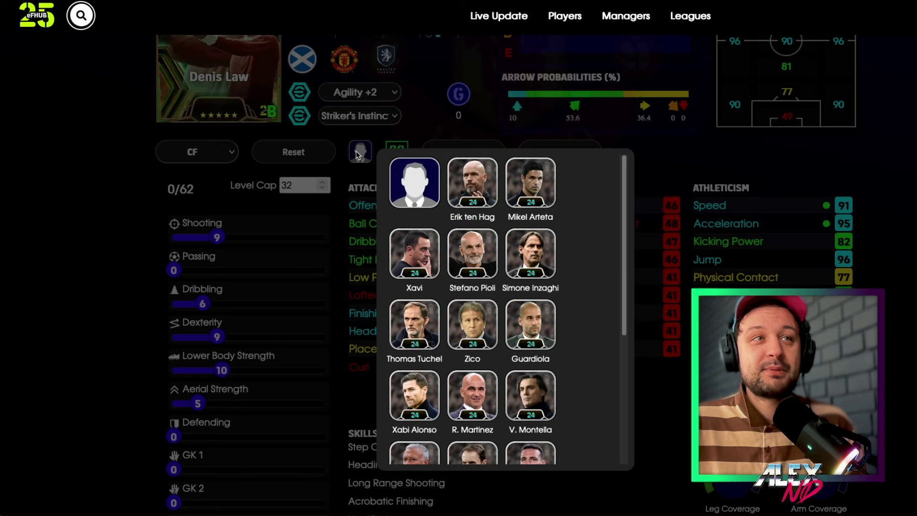
{"action": "left_click", "coordinate": [416, 392]}
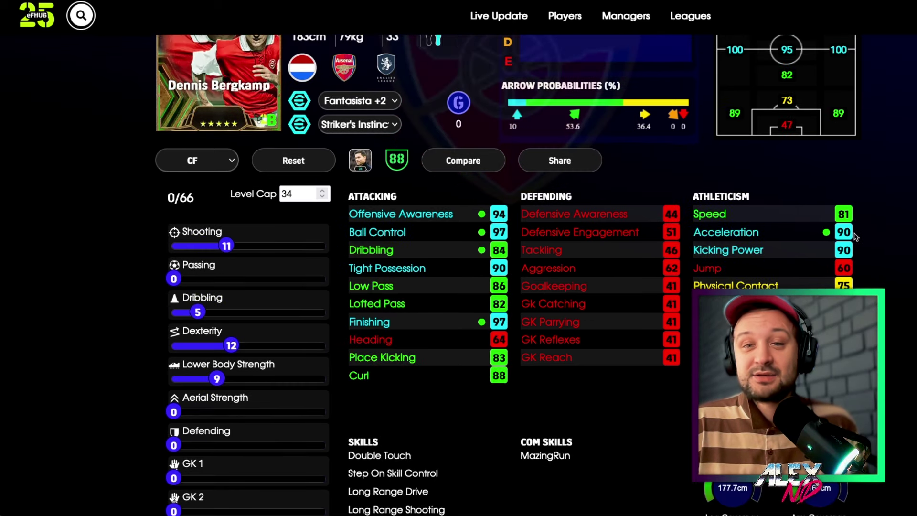
Step: Review Dennis Bergkamp's attributes and highlight his skills from Step On Skill Control through Outside Curler
{"action": "scroll", "coordinate": [855, 236], "scroll_direction": "down", "scroll_amount": 2}
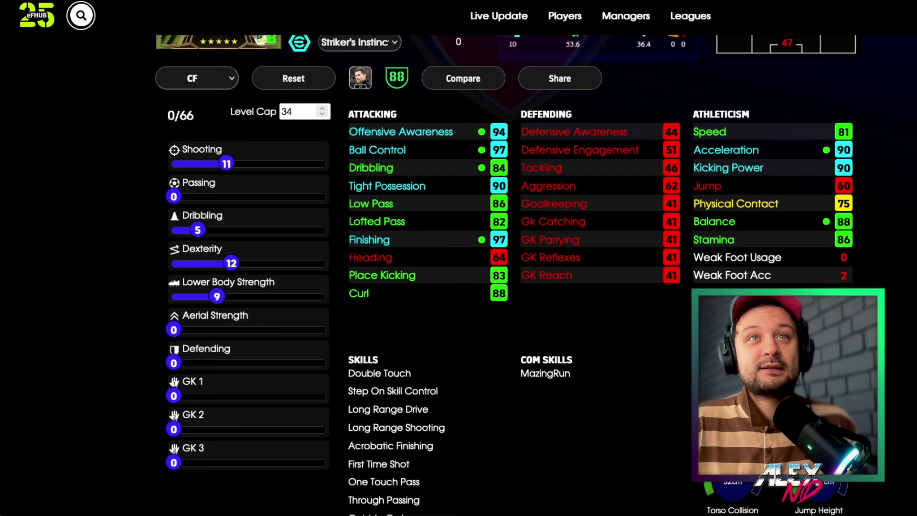
{"action": "scroll", "coordinate": [587, 227], "scroll_direction": "up", "scroll_amount": 3}
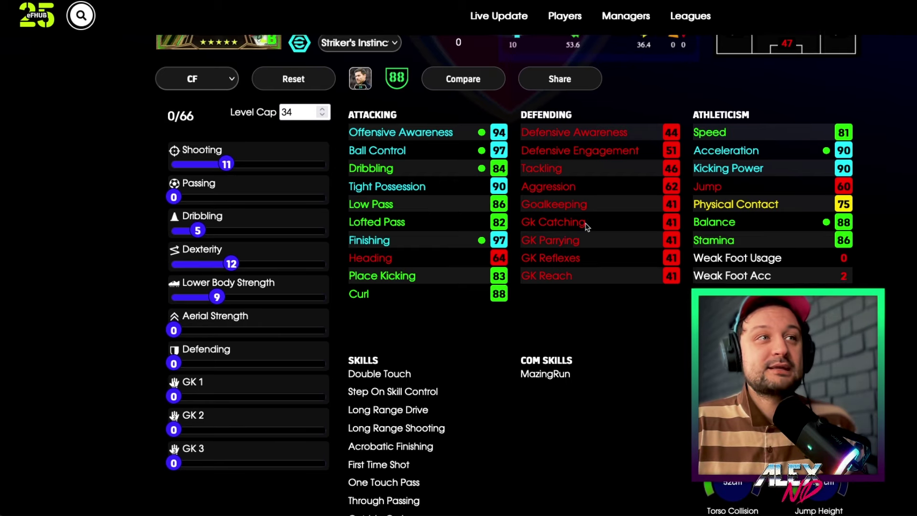
{"action": "scroll", "coordinate": [587, 227], "scroll_direction": "down", "scroll_amount": 3}
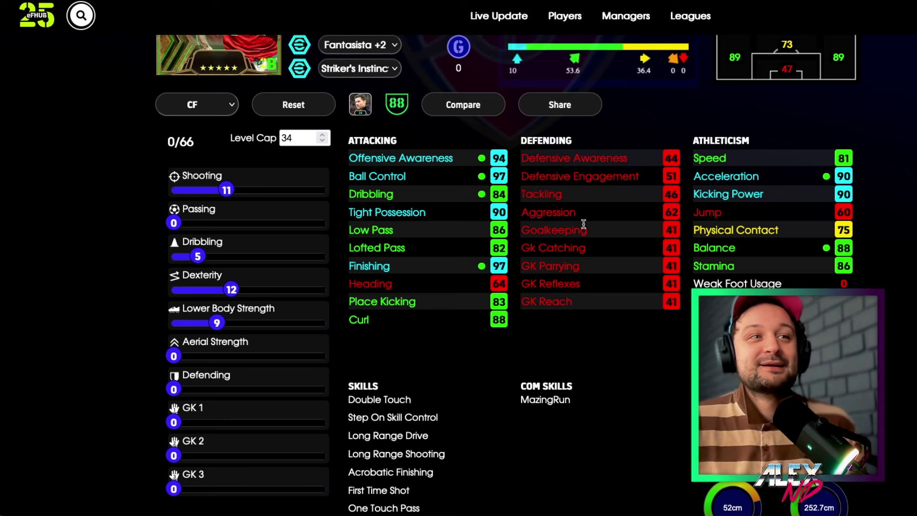
{"action": "scroll", "coordinate": [581, 231], "scroll_direction": "down", "scroll_amount": 3}
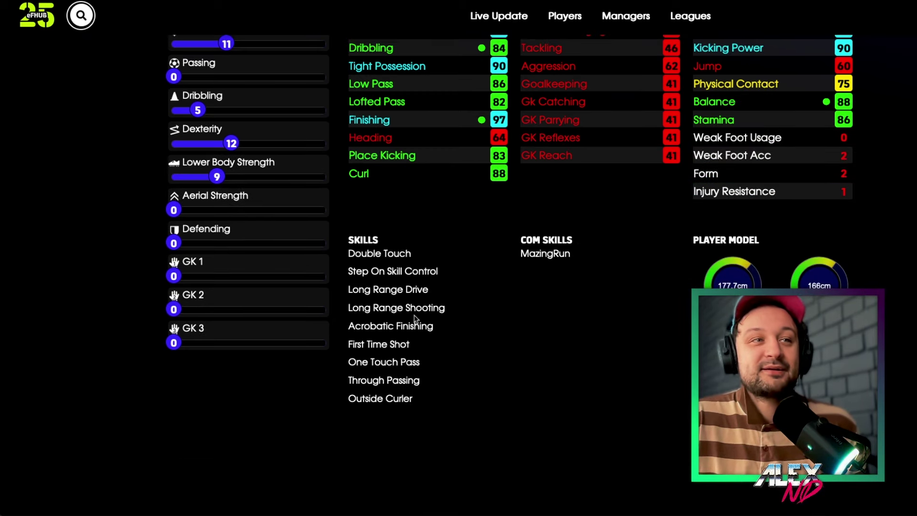
{"action": "left_click_drag", "start_coordinate": [356, 272], "coordinate": [473, 455]}
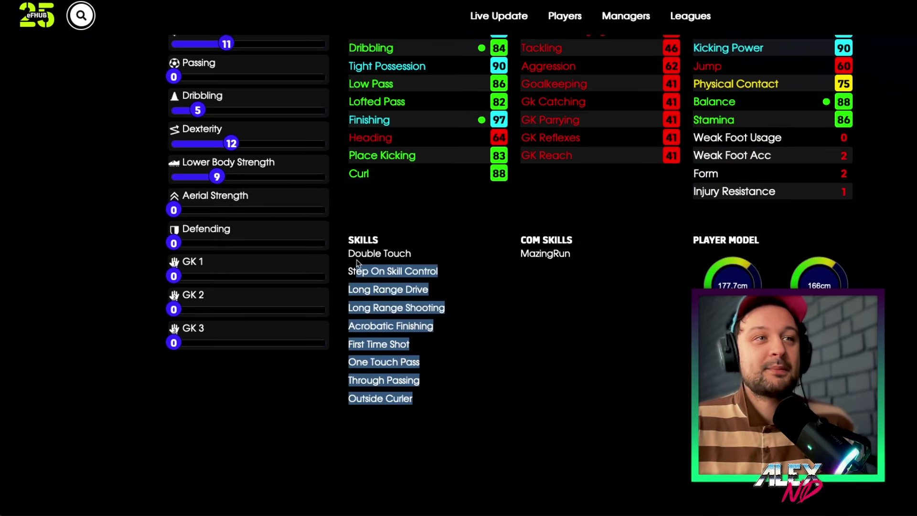
{"action": "left_click", "coordinate": [382, 267]}
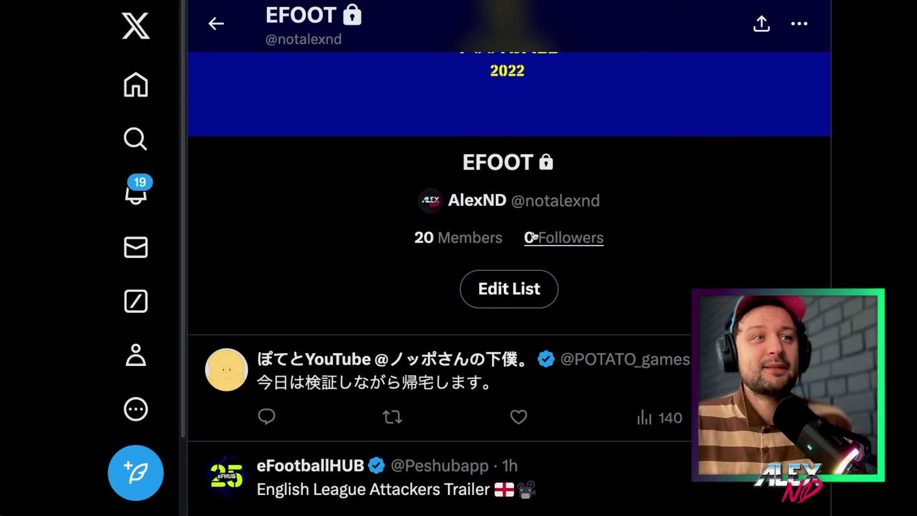
Step: Switch to X, look through the EFOOT list for the English League Attackers pack images, and return to Dennis Bergkamp's card
{"action": "scroll", "coordinate": [535, 241], "scroll_direction": "down", "scroll_amount": 10}
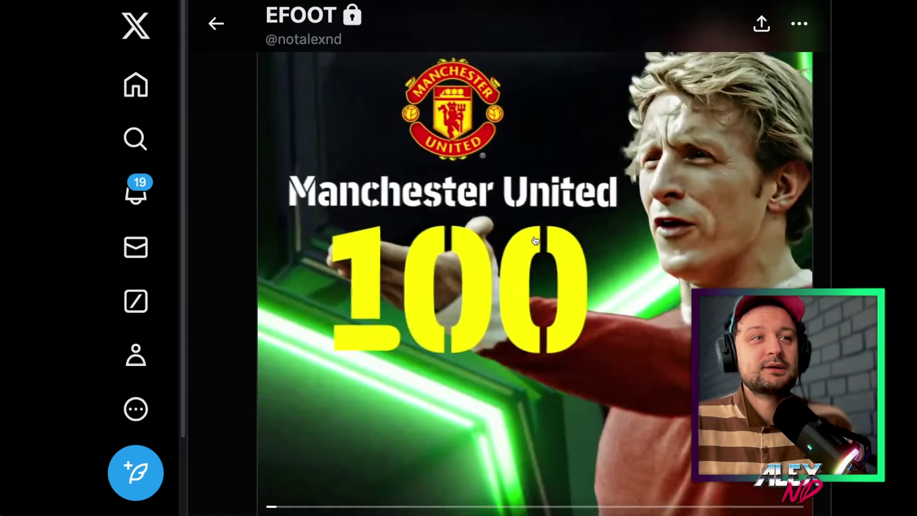
{"action": "scroll", "coordinate": [535, 240], "scroll_direction": "down", "scroll_amount": 15}
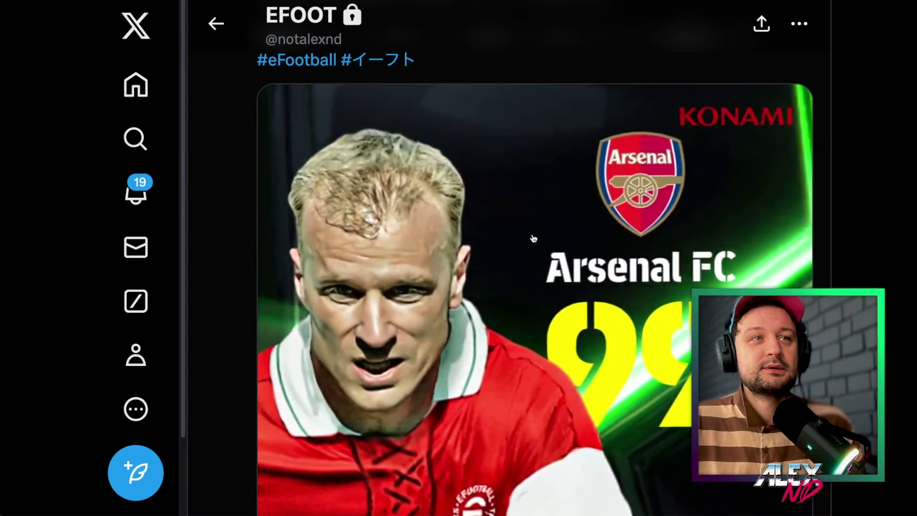
{"action": "scroll", "coordinate": [534, 239], "scroll_direction": "down", "scroll_amount": 15}
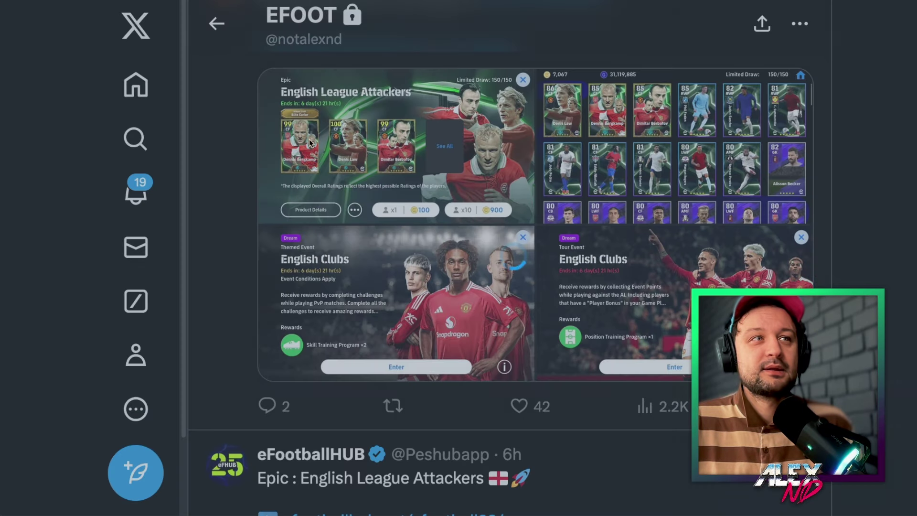
{"action": "left_click", "coordinate": [480, 220]}
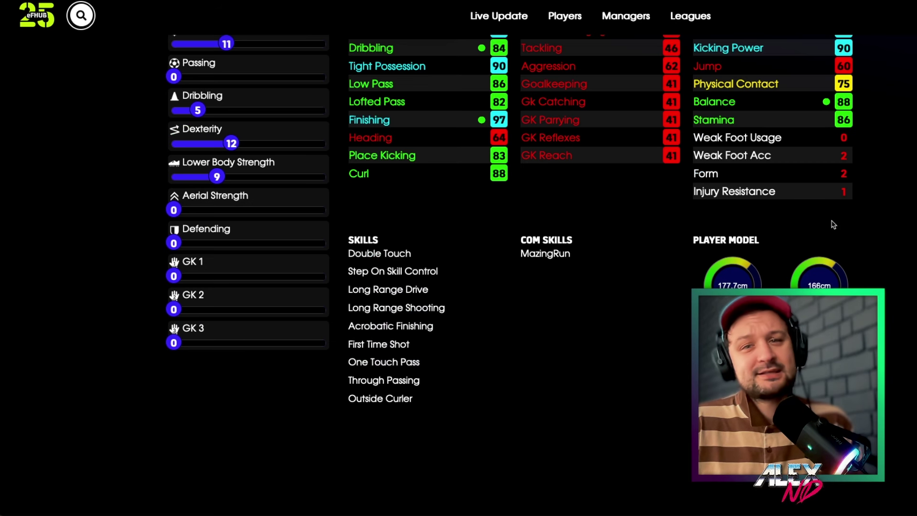
{"action": "scroll", "coordinate": [833, 225], "scroll_direction": "up", "scroll_amount": 6}
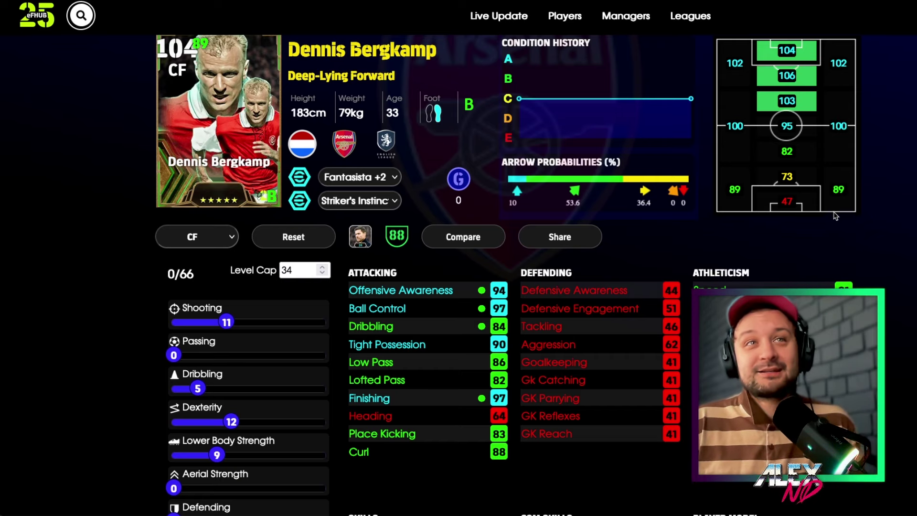
Step: Compare the attribute ratings on Dennis Bergkamp's and Denis Law's cards, including Speed and Acceleration
{"action": "mouse_move", "coordinate": [683, 22]}
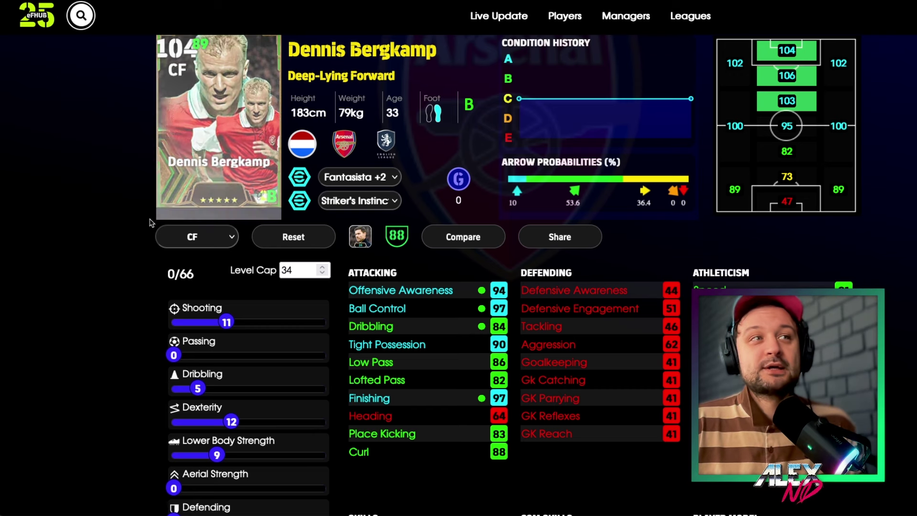
{"action": "scroll", "coordinate": [133, 260], "scroll_direction": "down", "scroll_amount": 2}
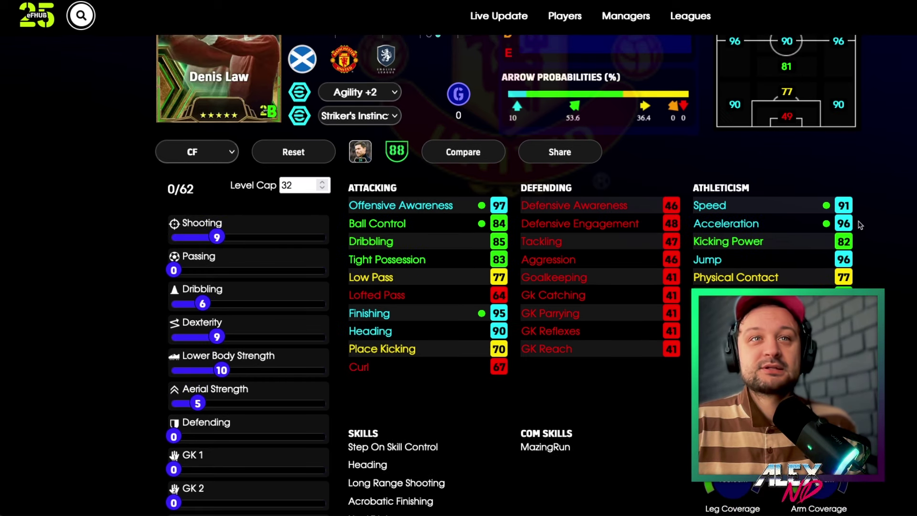
{"action": "scroll", "coordinate": [877, 225], "scroll_direction": "up", "scroll_amount": 1}
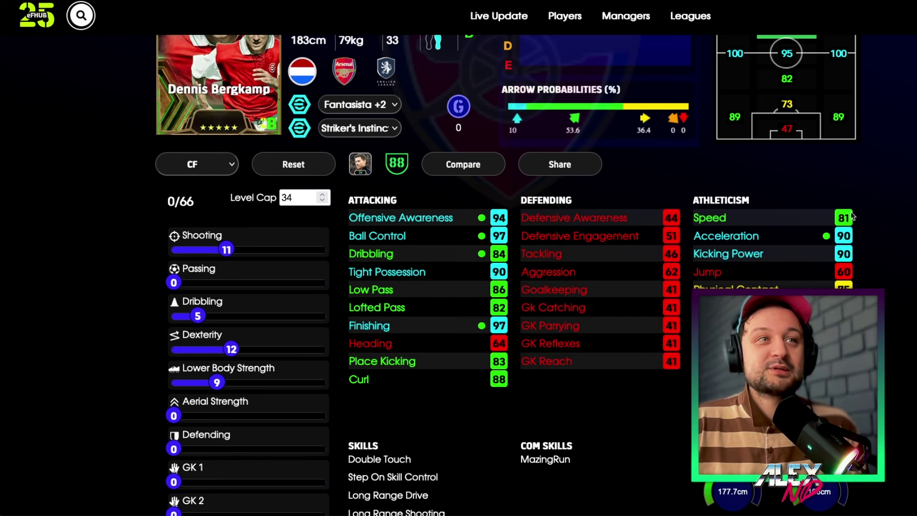
Step: Set Dennis Bergkamp's Shooting training to 9 and his Lower Body Strength to 11
{"action": "scroll", "coordinate": [871, 215], "scroll_direction": "down", "scroll_amount": 3}
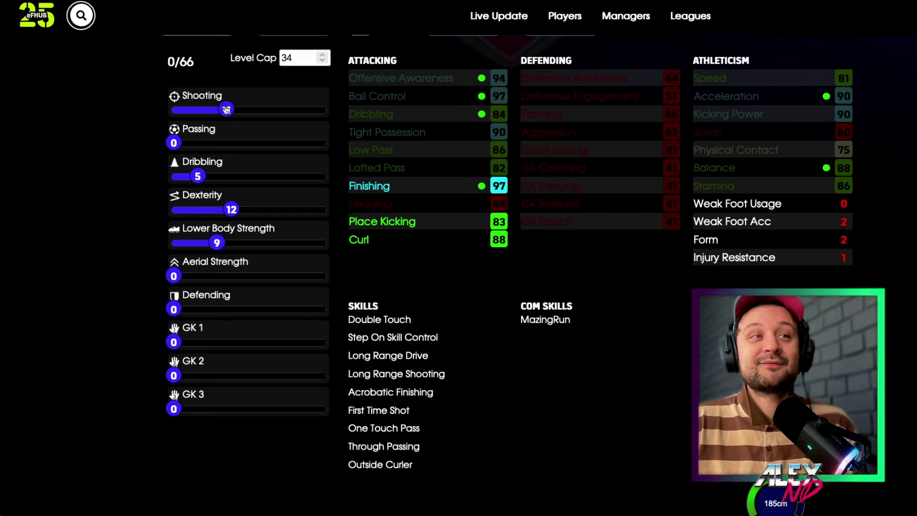
{"action": "left_click_drag", "start_coordinate": [223, 110], "coordinate": [215, 110]}
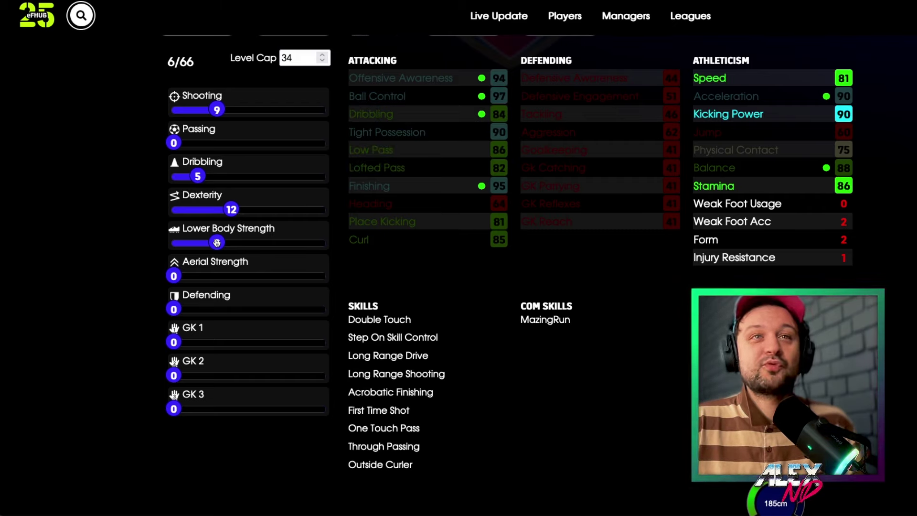
{"action": "left_click_drag", "start_coordinate": [217, 242], "coordinate": [222, 244]}
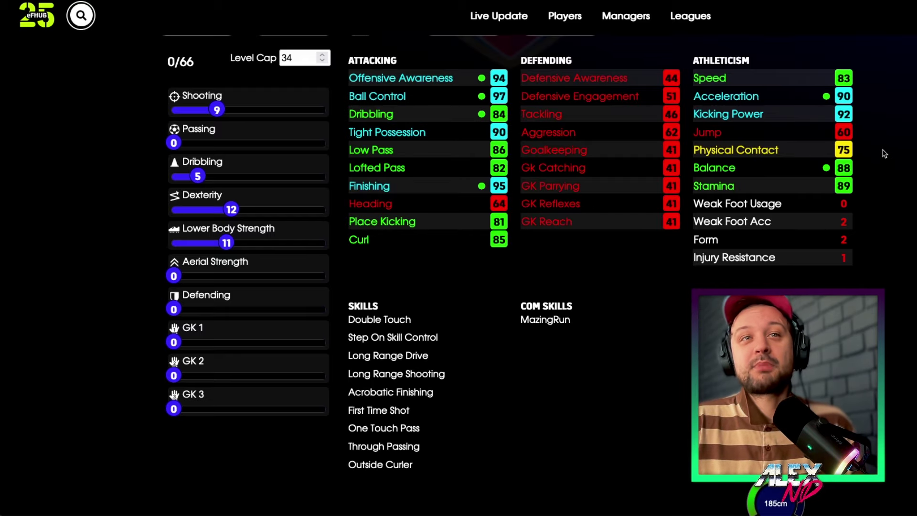
{"action": "scroll", "coordinate": [890, 181], "scroll_direction": "up", "scroll_amount": 5}
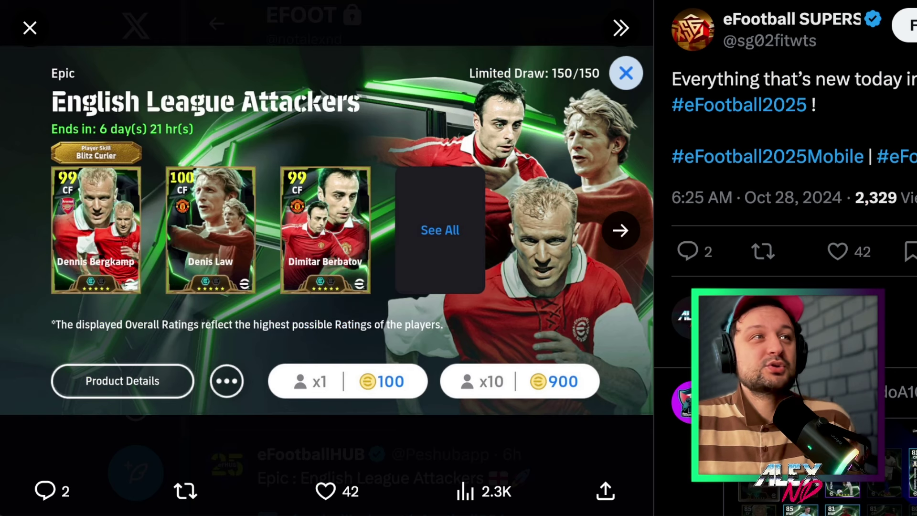
Step: Switch to X and view the images of the English Clubs themed event, the tour event and the pack's player list
{"action": "left_click", "coordinate": [275, 223]}
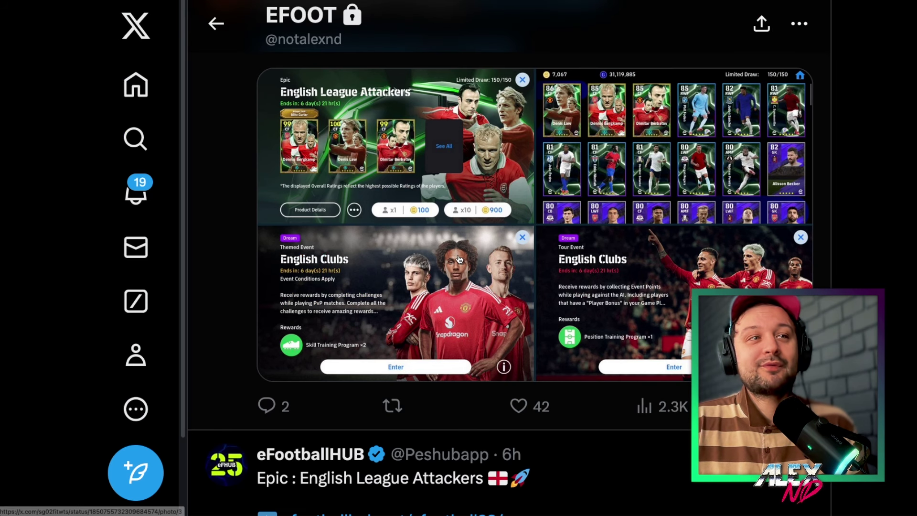
{"action": "left_click", "coordinate": [458, 258]}
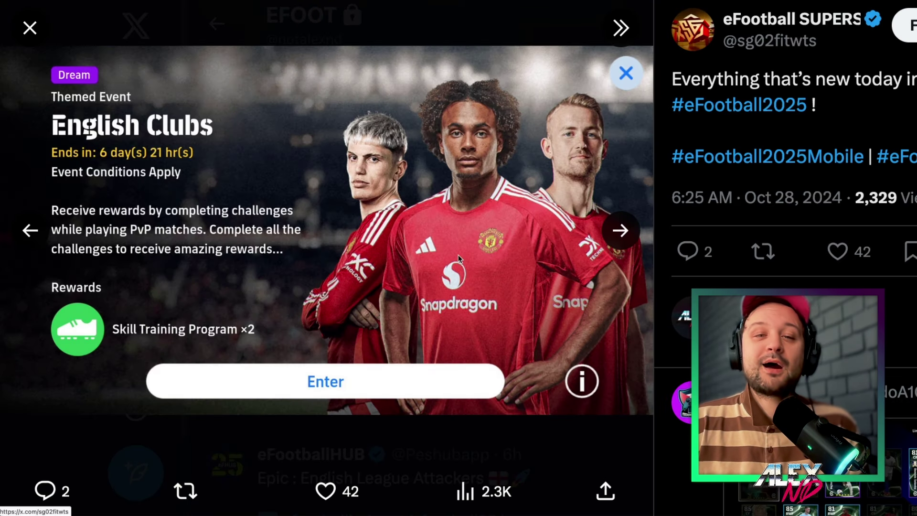
{"action": "left_click", "coordinate": [29, 28]}
{"action": "left_click", "coordinate": [608, 289]}
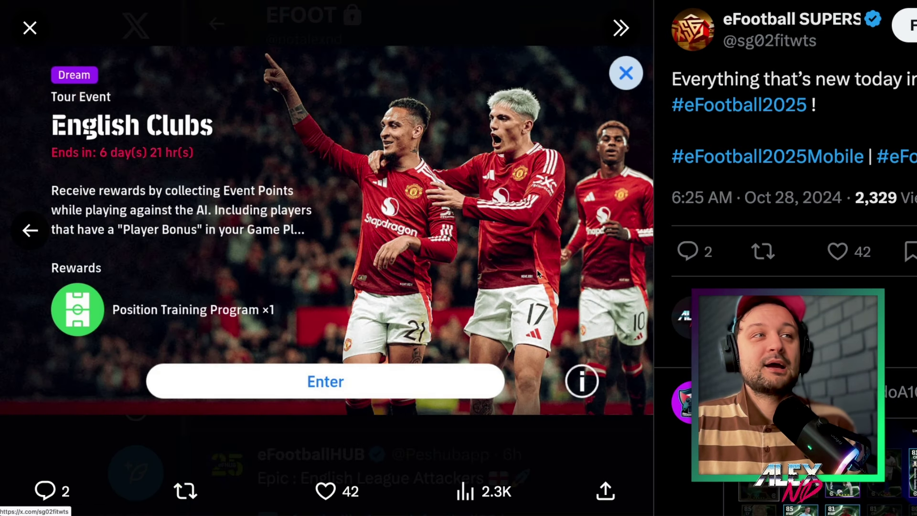
{"action": "left_click", "coordinate": [33, 38]}
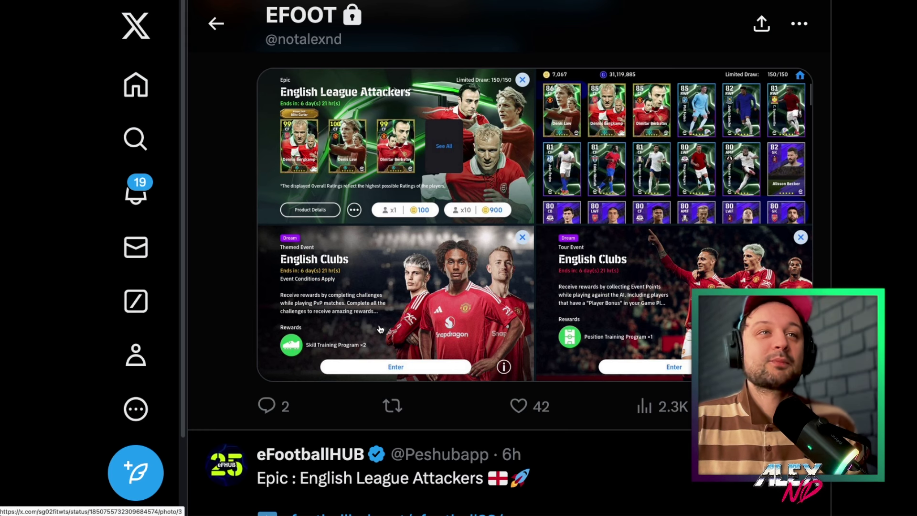
{"action": "left_click", "coordinate": [659, 127]}
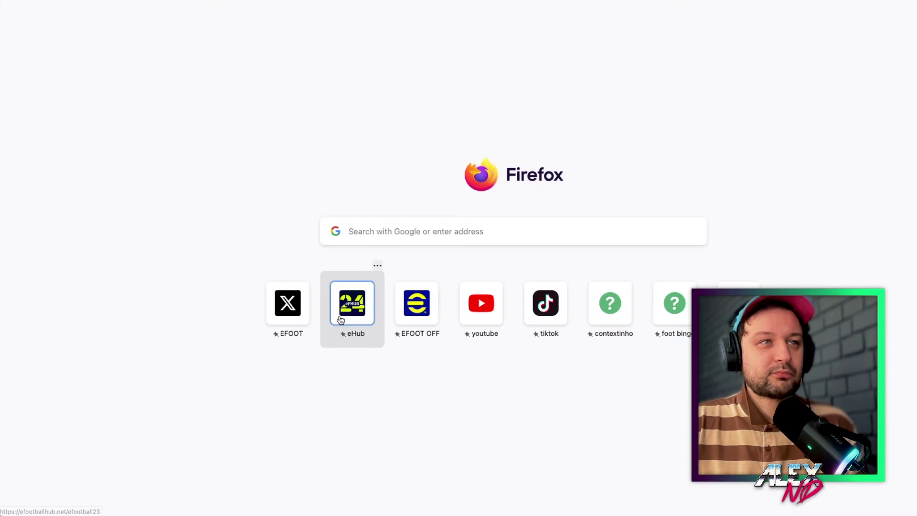
Step: Open eFootballHub, search for sancho, and open the 82-rated RWF card of Jadon Sancho in the blue kit
{"action": "left_click", "coordinate": [340, 316]}
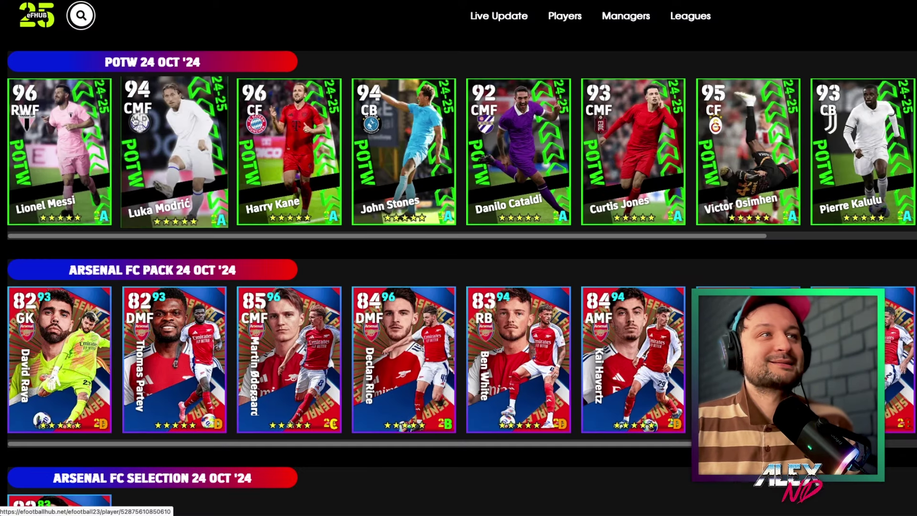
{"action": "type", "text": "sancho"}
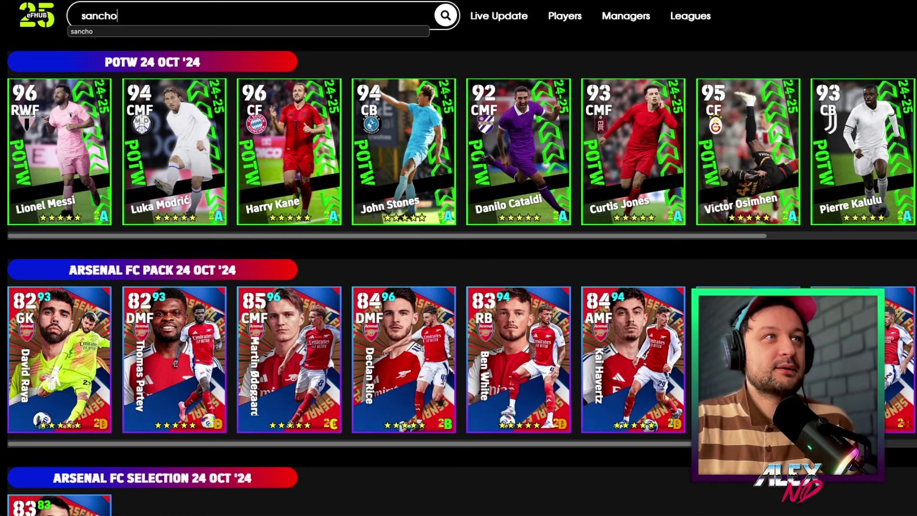
{"action": "key", "text": "Return"}
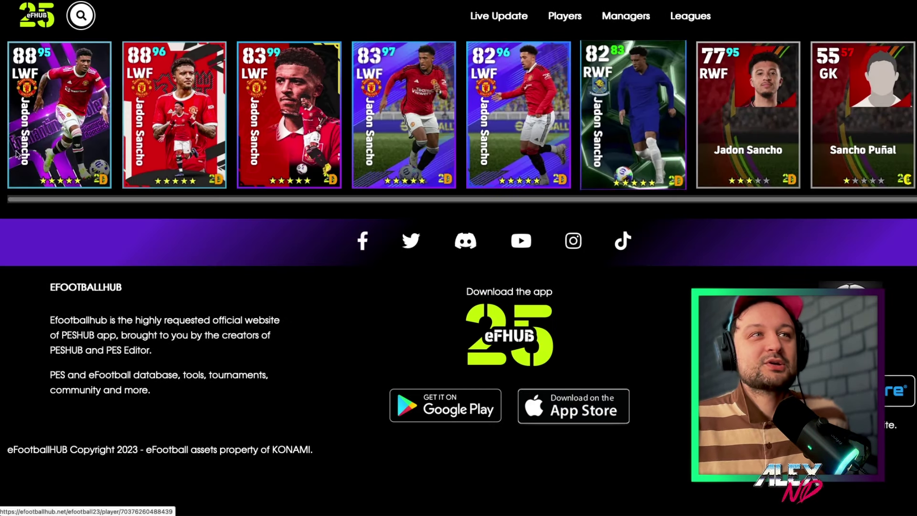
{"action": "left_click", "coordinate": [636, 92]}
Step: Raise Jadon Sancho's card to maximum level and set the manager boost to 88
{"action": "left_click", "coordinate": [306, 253]}
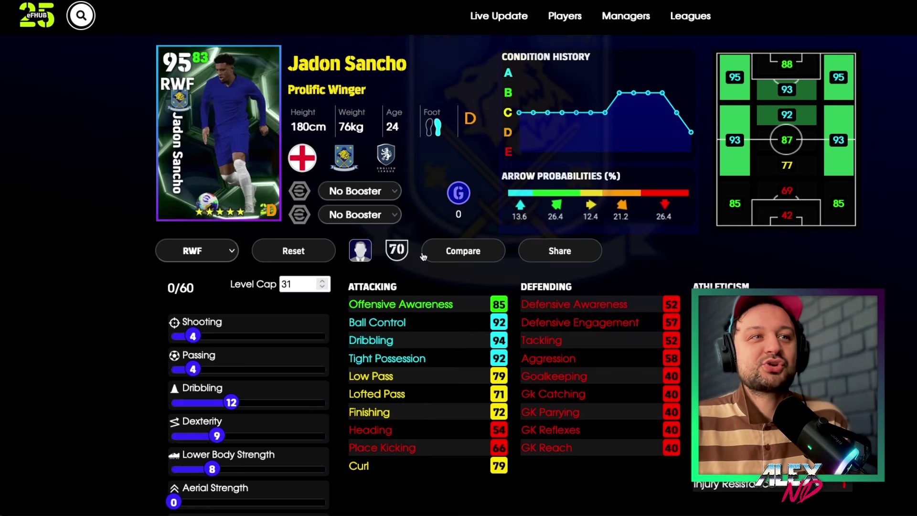
{"action": "left_click", "coordinate": [394, 252]}
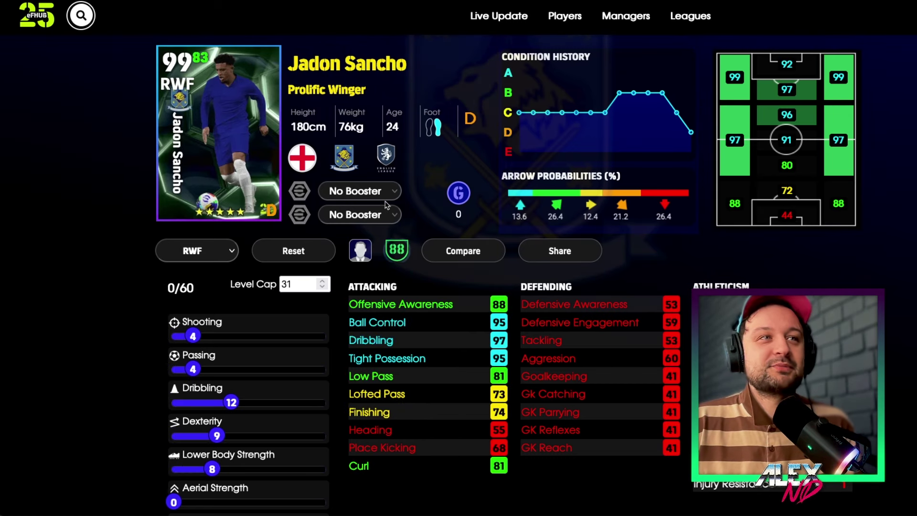
Step: Redistribute Jadon Sancho's training points to Shooting 6, Defending 0 and Passing 1
{"action": "scroll", "coordinate": [236, 305], "scroll_direction": "down", "scroll_amount": 2}
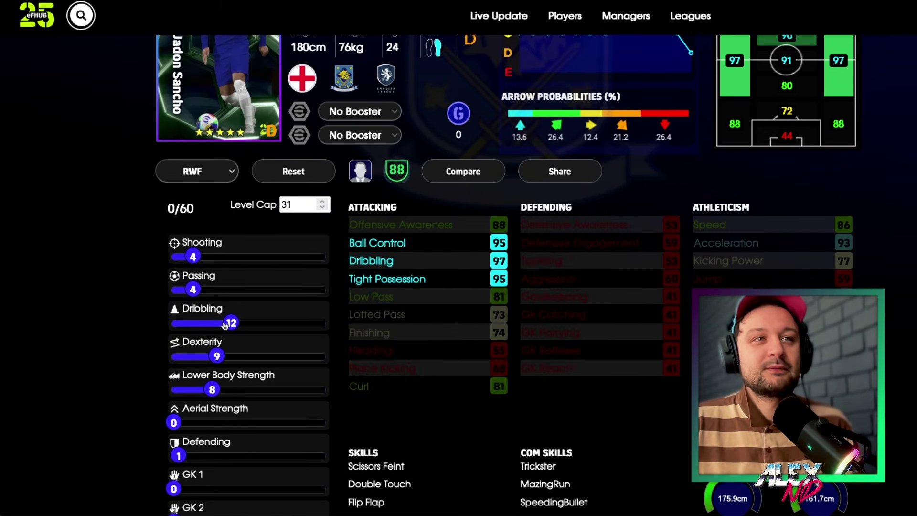
{"action": "left_click_drag", "start_coordinate": [193, 289], "coordinate": [173, 289]}
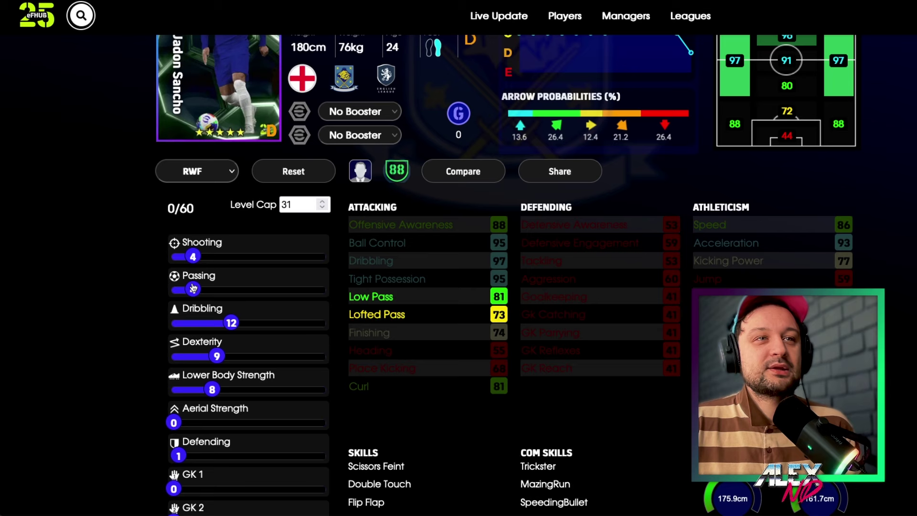
{"action": "left_click", "coordinate": [203, 258]}
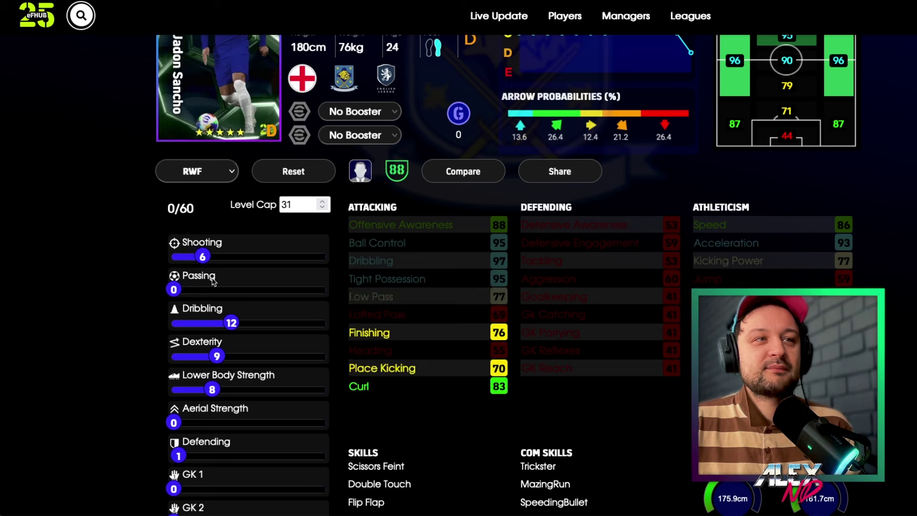
{"action": "left_click", "coordinate": [173, 456]}
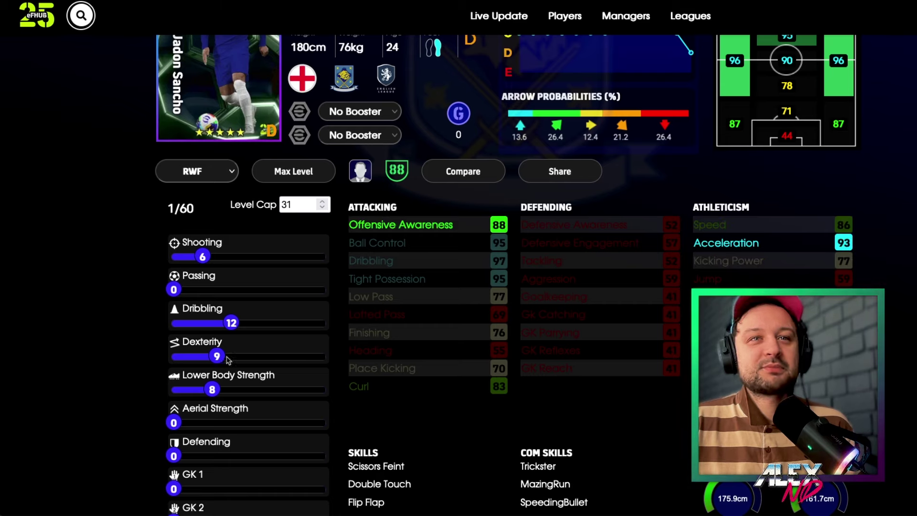
{"action": "left_click", "coordinate": [178, 290]}
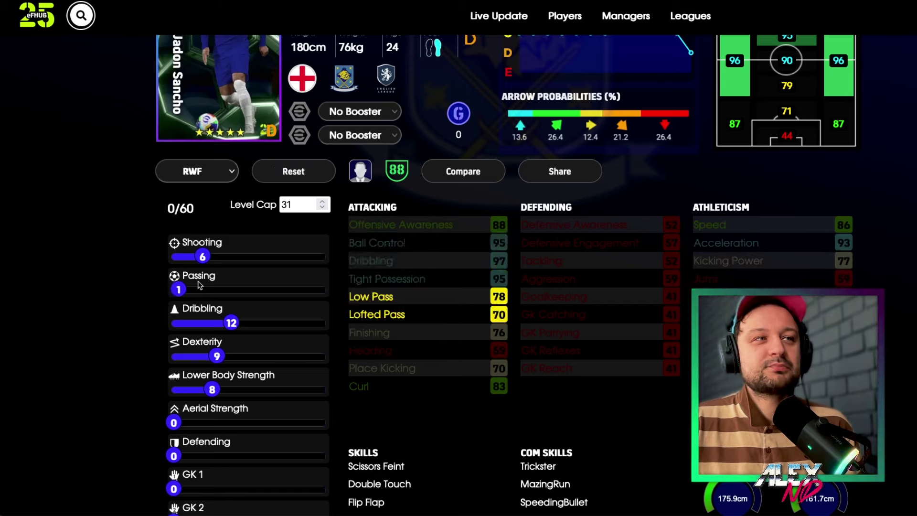
Step: Set Jadon Sancho's Dribbling to 10, Lower Body Strength to 10 and Passing to 0, and review the resulting attributes
{"action": "scroll", "coordinate": [912, 111], "scroll_direction": "up", "scroll_amount": 1}
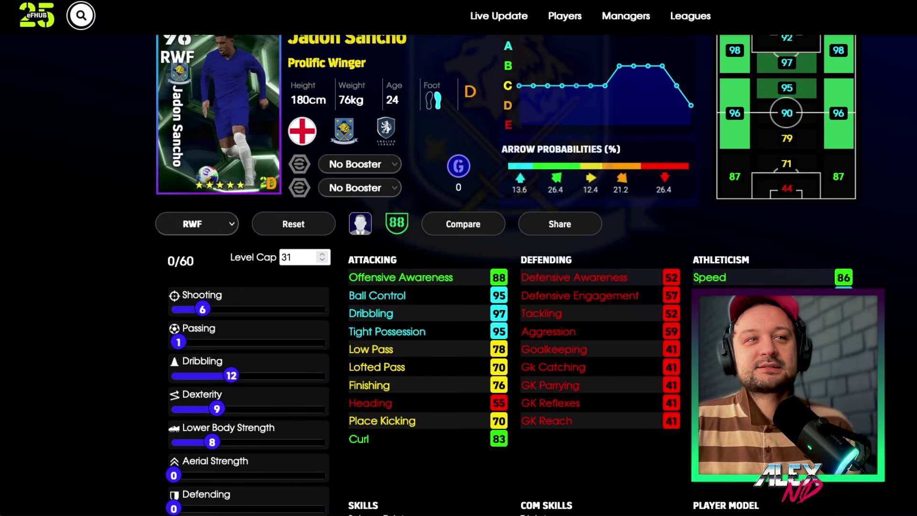
{"action": "scroll", "coordinate": [912, 111], "scroll_direction": "down", "scroll_amount": 1}
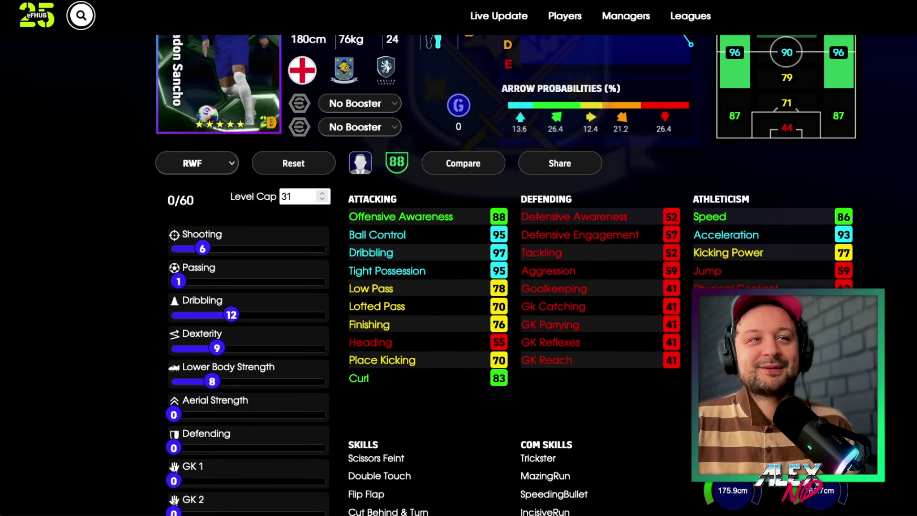
{"action": "left_click", "coordinate": [219, 315]}
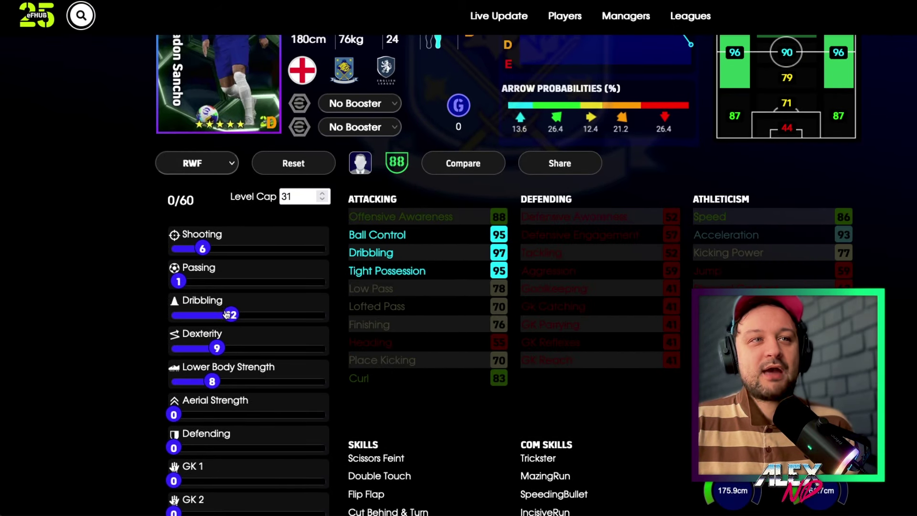
{"action": "left_click", "coordinate": [218, 314]}
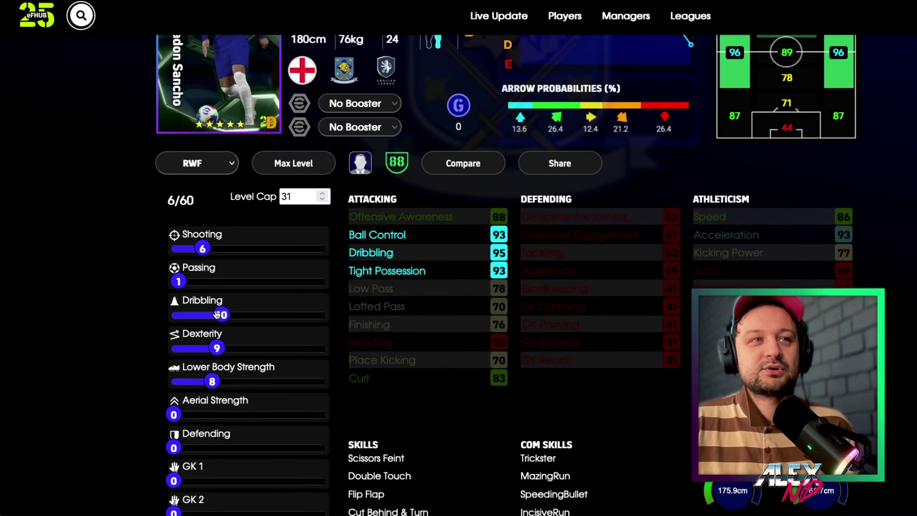
{"action": "left_click", "coordinate": [223, 382]}
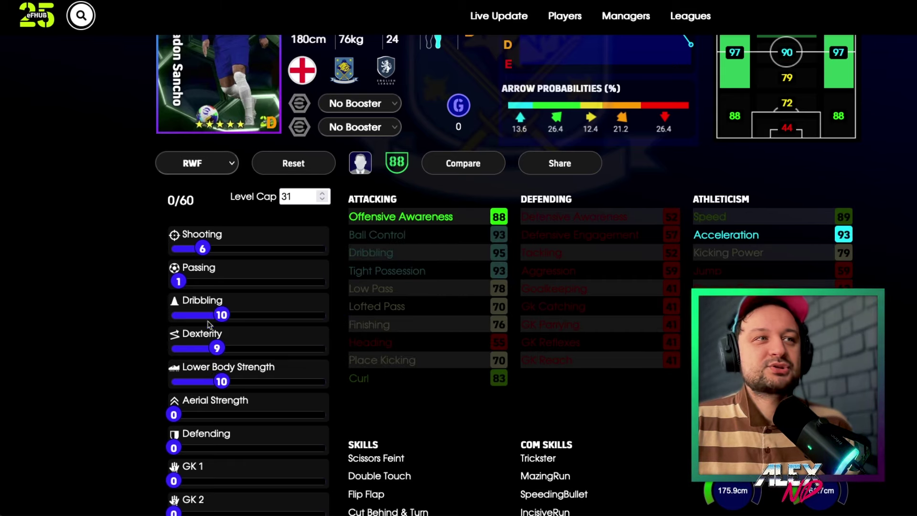
{"action": "left_click", "coordinate": [174, 281]}
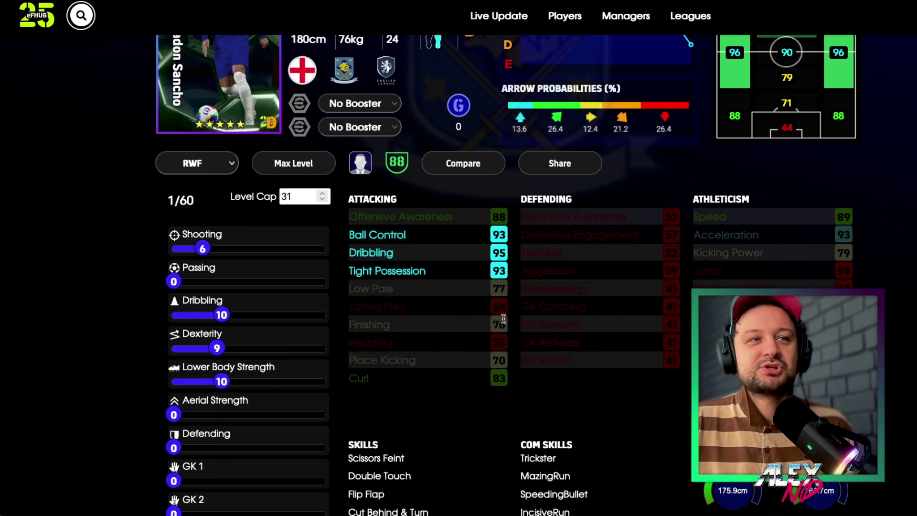
{"action": "scroll", "coordinate": [647, 250], "scroll_direction": "down", "scroll_amount": 1}
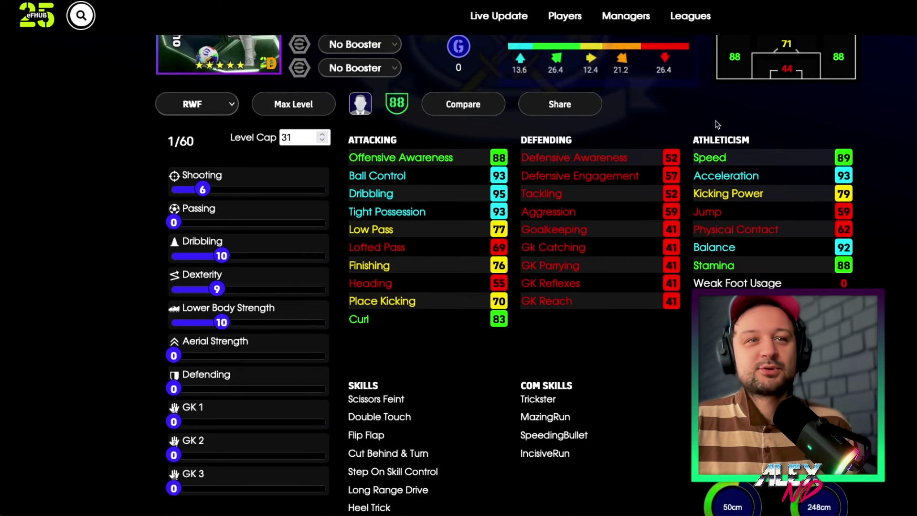
{"action": "scroll", "coordinate": [657, 137], "scroll_direction": "up", "scroll_amount": 3}
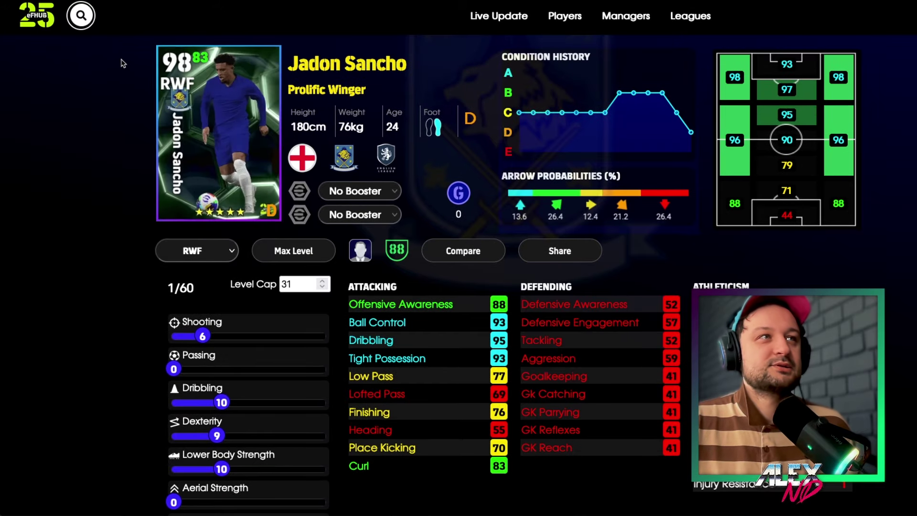
Step: Search for foden, open Phil Foden's 85-rated RWF club card, and raise it to maximum level with the manager boost at 88
{"action": "left_click", "coordinate": [81, 16]}
{"action": "type", "text": "fo"}
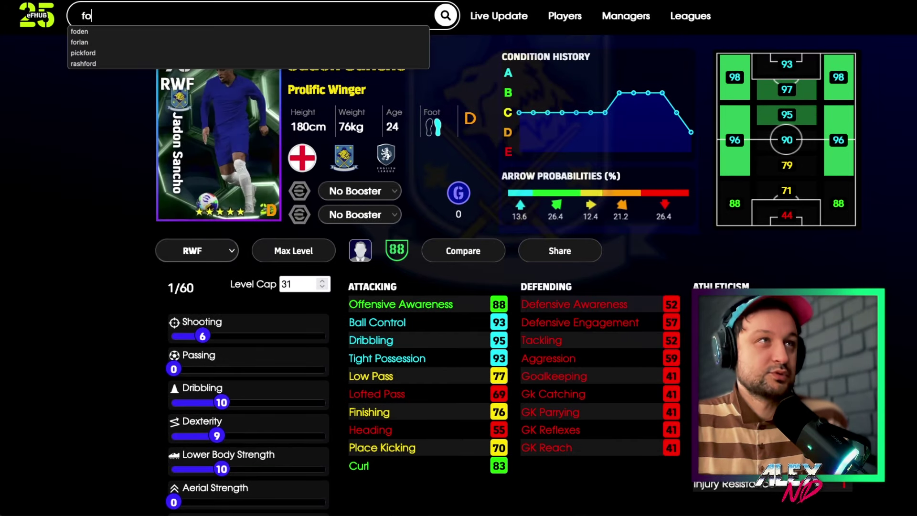
{"action": "type", "text": "den"}
{"action": "key", "text": "Return"}
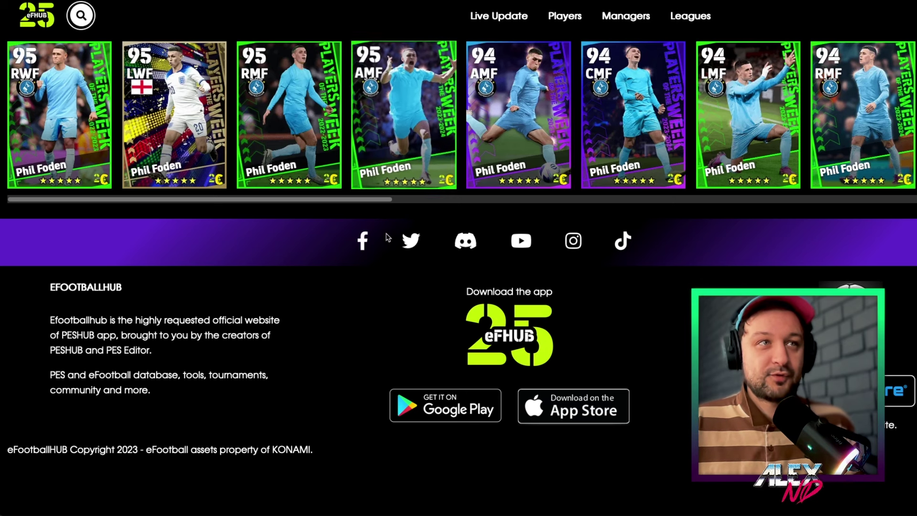
{"action": "scroll", "coordinate": [340, 203], "scroll_direction": "right", "scroll_amount": 10}
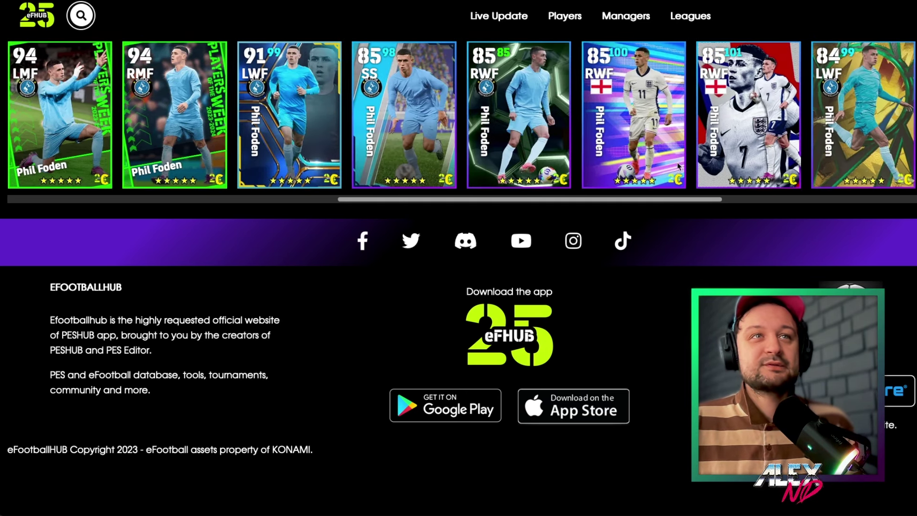
{"action": "left_click", "coordinate": [395, 61]}
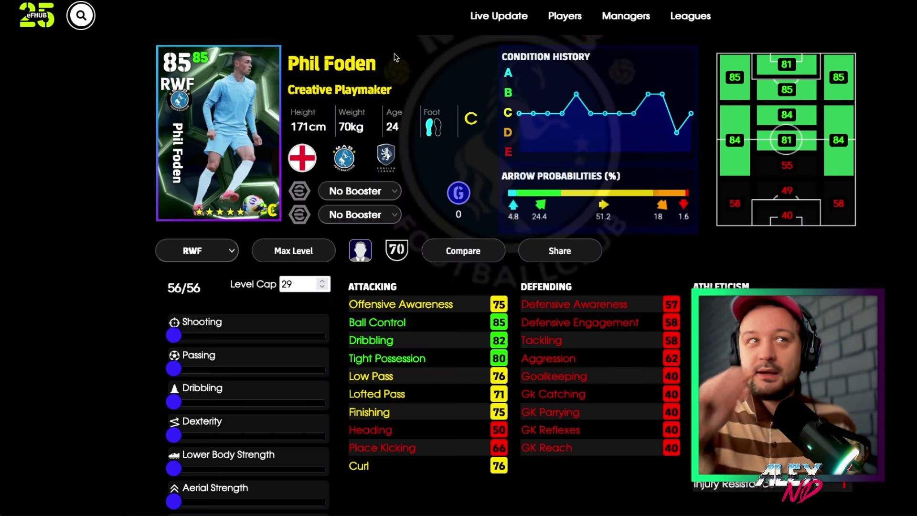
{"action": "left_click", "coordinate": [266, 257]}
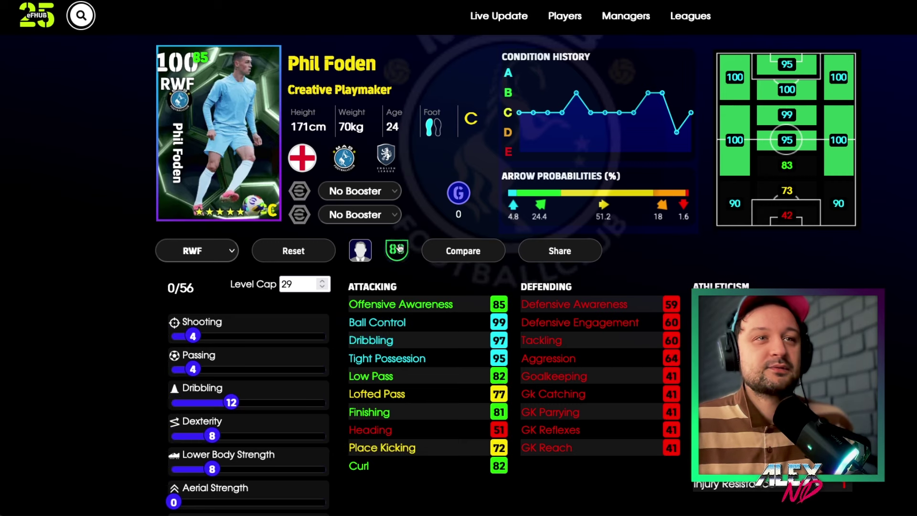
Step: Set Phil Foden's Dribbling to 9 and Lower Body Strength to 11
{"action": "scroll", "coordinate": [236, 237], "scroll_direction": "down", "scroll_amount": 3}
{"action": "left_click_drag", "start_coordinate": [231, 257], "coordinate": [209, 265]}
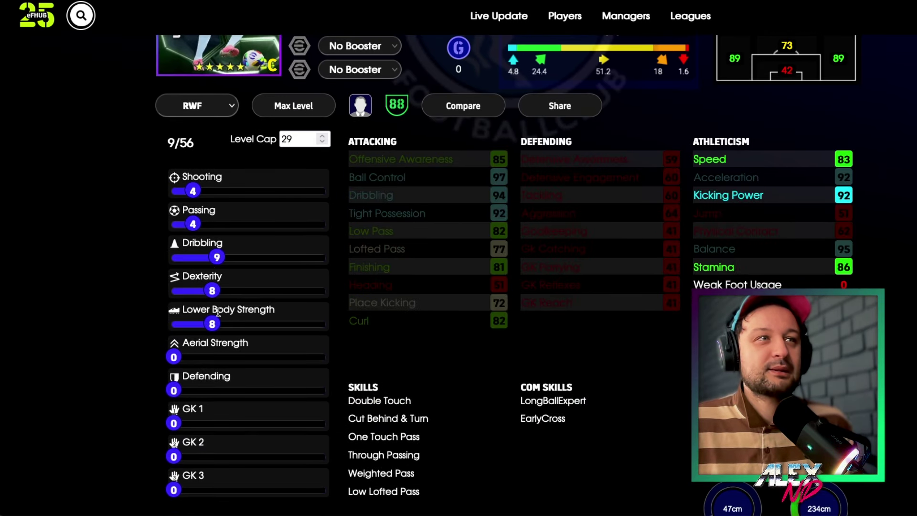
{"action": "left_click_drag", "start_coordinate": [215, 331], "coordinate": [228, 329]}
{"action": "scroll", "coordinate": [256, 318], "scroll_direction": "up", "scroll_amount": 3}
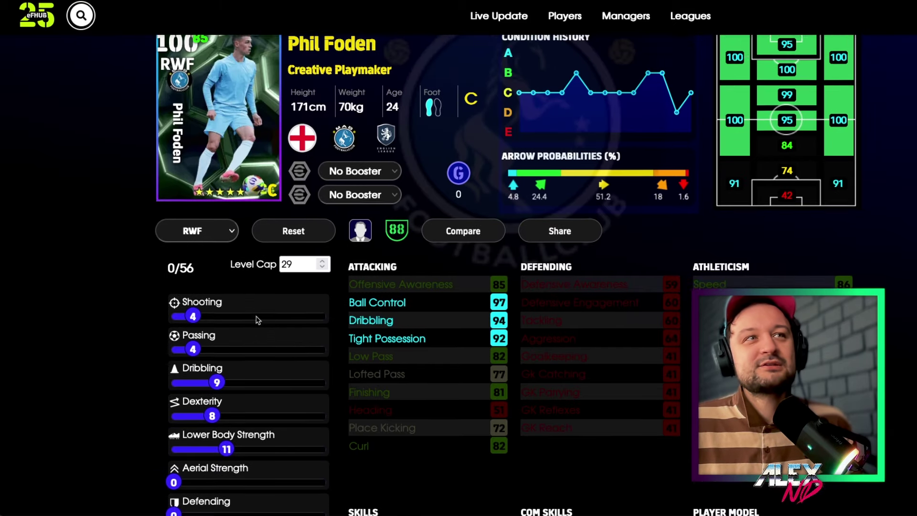
{"action": "scroll", "coordinate": [256, 318], "scroll_direction": "down", "scroll_amount": 2}
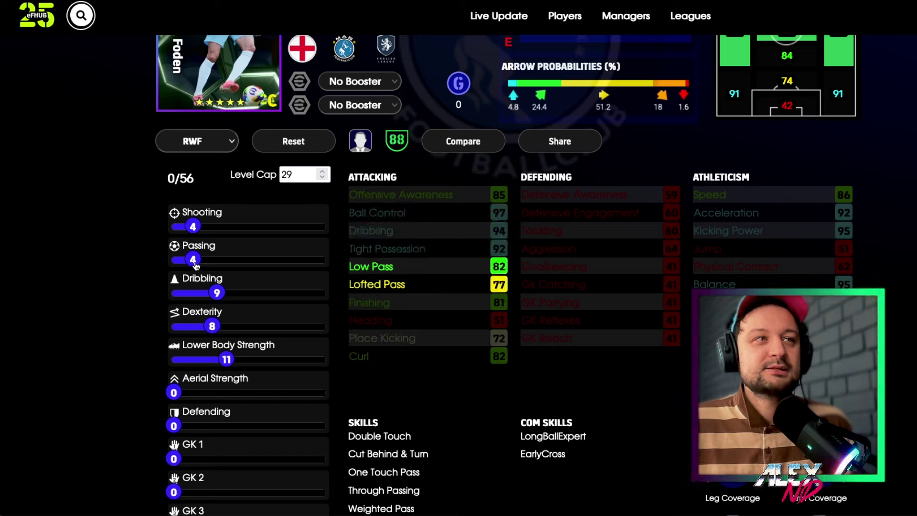
Step: Shift Phil Foden's points from Passing and Dribbling into finishing, with Shooting 8 and Dribbling 7, and put the leftover point into Passing
{"action": "left_click_drag", "start_coordinate": [192, 260], "coordinate": [172, 260]}
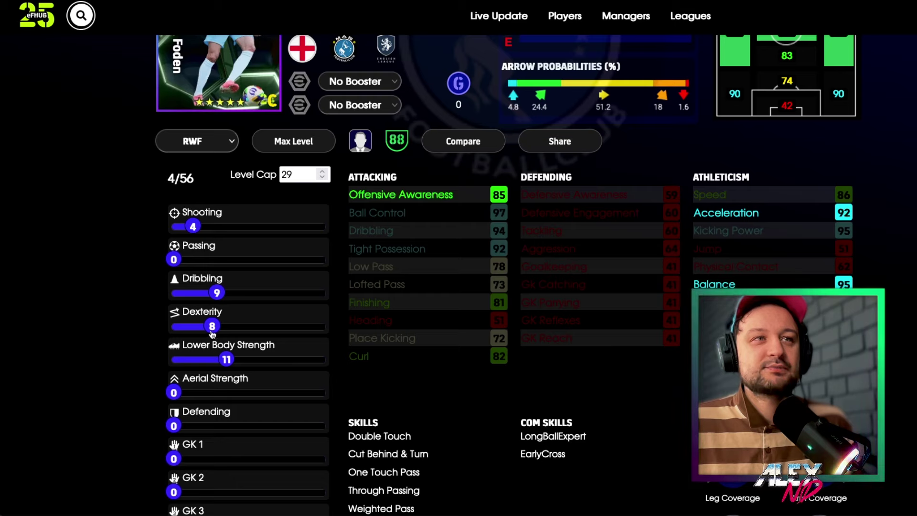
{"action": "left_click_drag", "start_coordinate": [194, 226], "coordinate": [205, 225]}
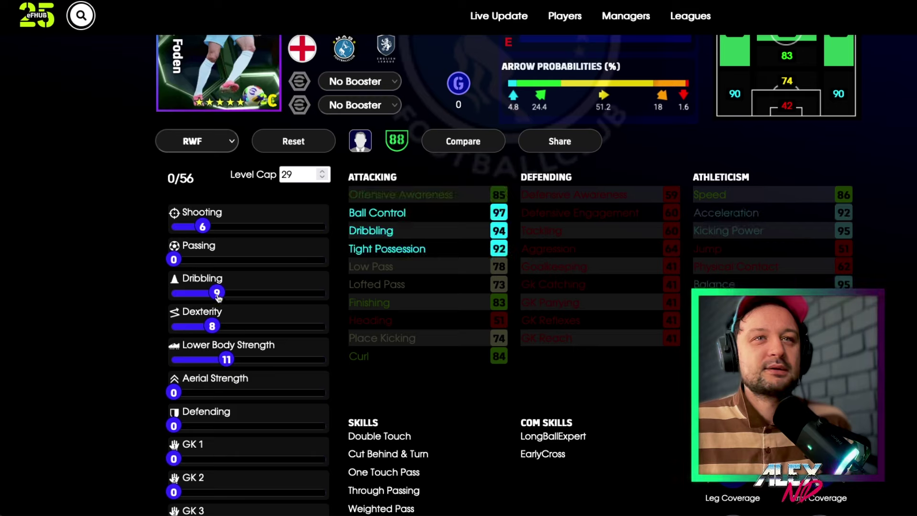
{"action": "left_click_drag", "start_coordinate": [220, 296], "coordinate": [207, 293]}
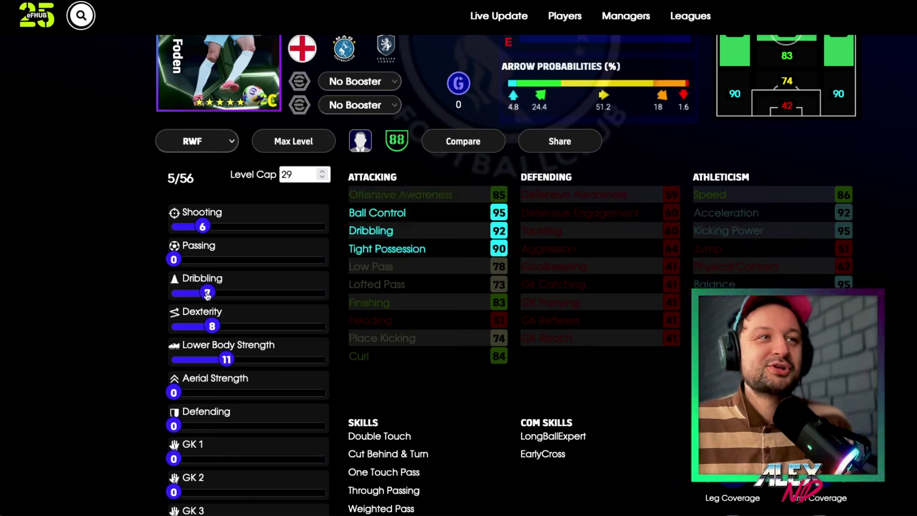
{"action": "left_click_drag", "start_coordinate": [203, 226], "coordinate": [213, 229]}
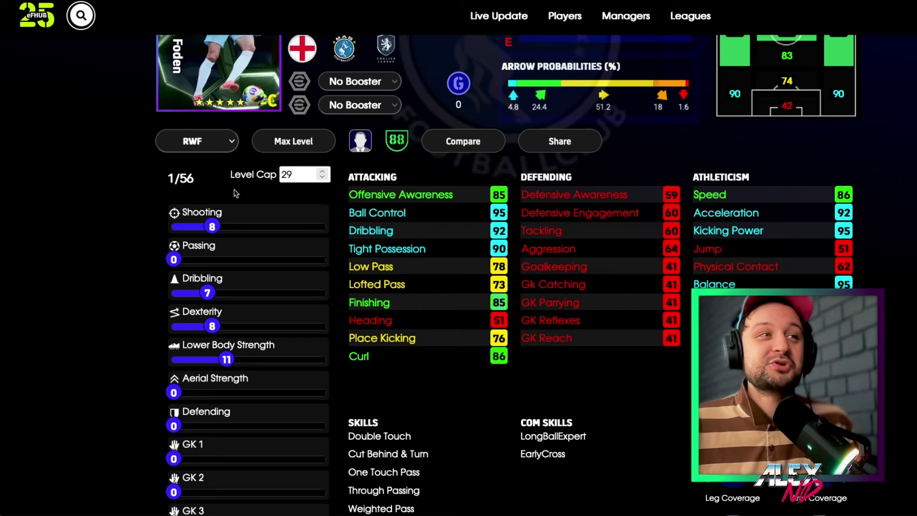
{"action": "left_click_drag", "start_coordinate": [169, 258], "coordinate": [178, 259]}
{"action": "scroll", "coordinate": [594, 194], "scroll_direction": "down", "scroll_amount": 1}
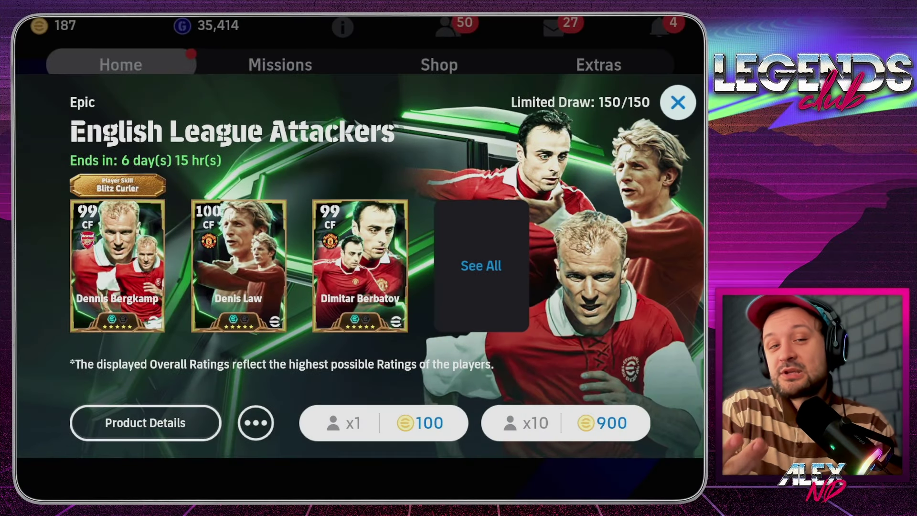
Step: In eFootball, leave the English League Attackers pack and open the Daily Game Box draw from the special player list
{"action": "key", "text": "Escape"}
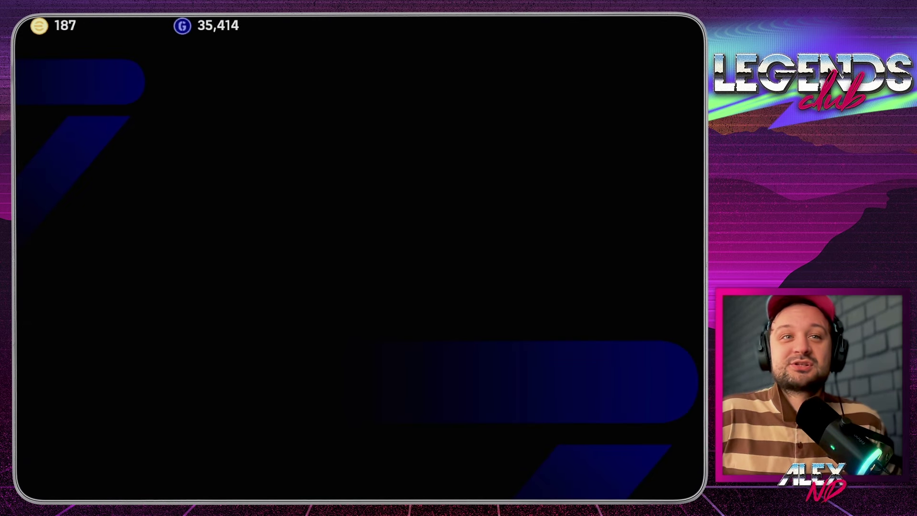
{"action": "key", "text": "Return"}
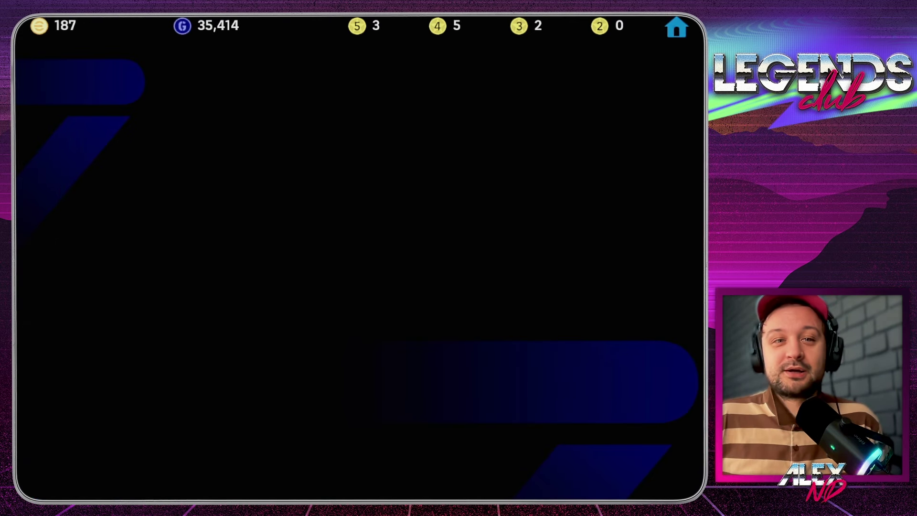
{"action": "key", "text": "Right"}
{"action": "key", "text": "Right"}
{"action": "key", "text": "Right"}
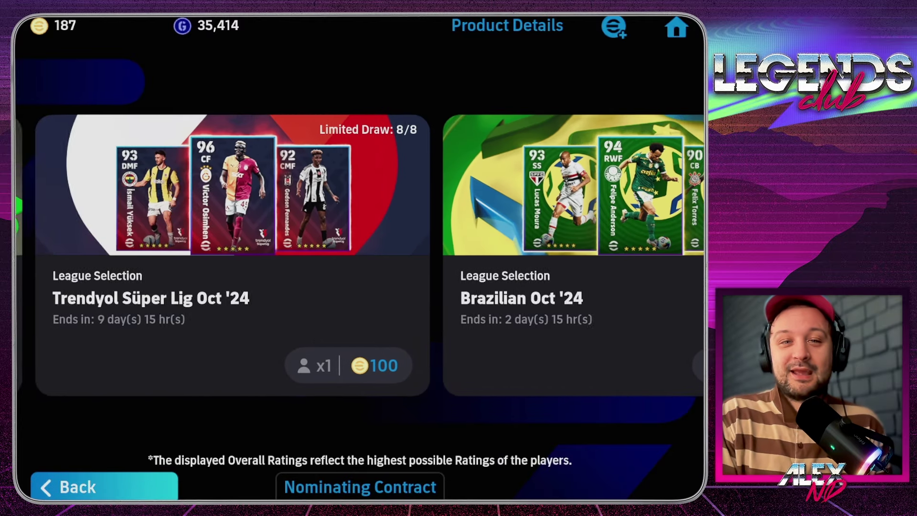
{"action": "key", "text": "Right"}
{"action": "key", "text": "Right"}
{"action": "key", "text": "Right"}
{"action": "key", "text": "Right"}
{"action": "key", "text": "Right"}
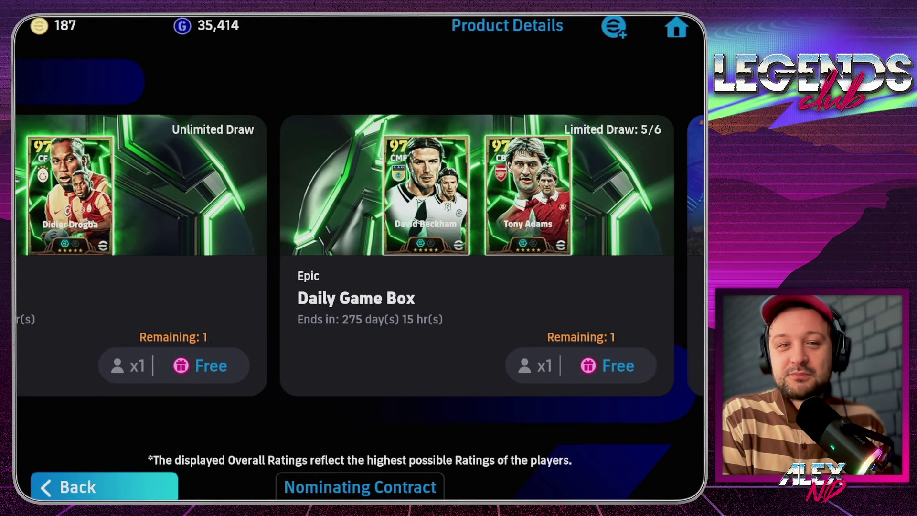
{"action": "key", "text": "Return"}
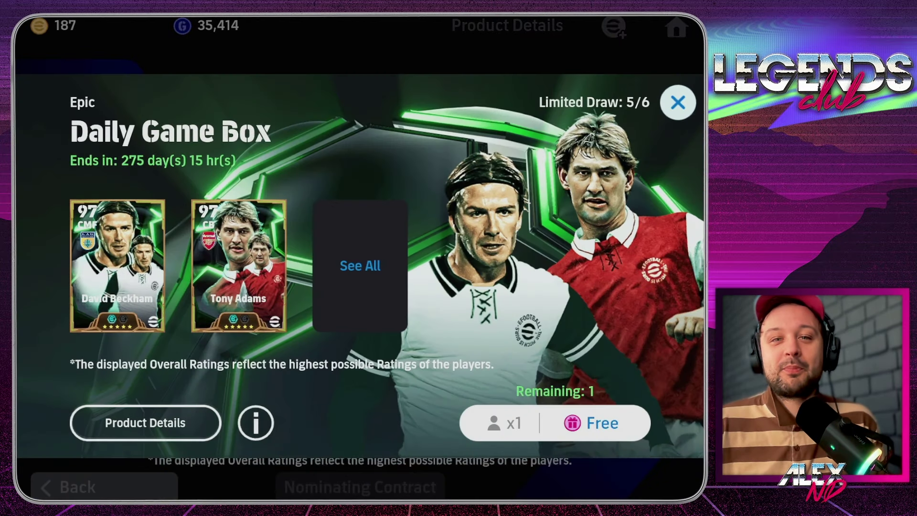